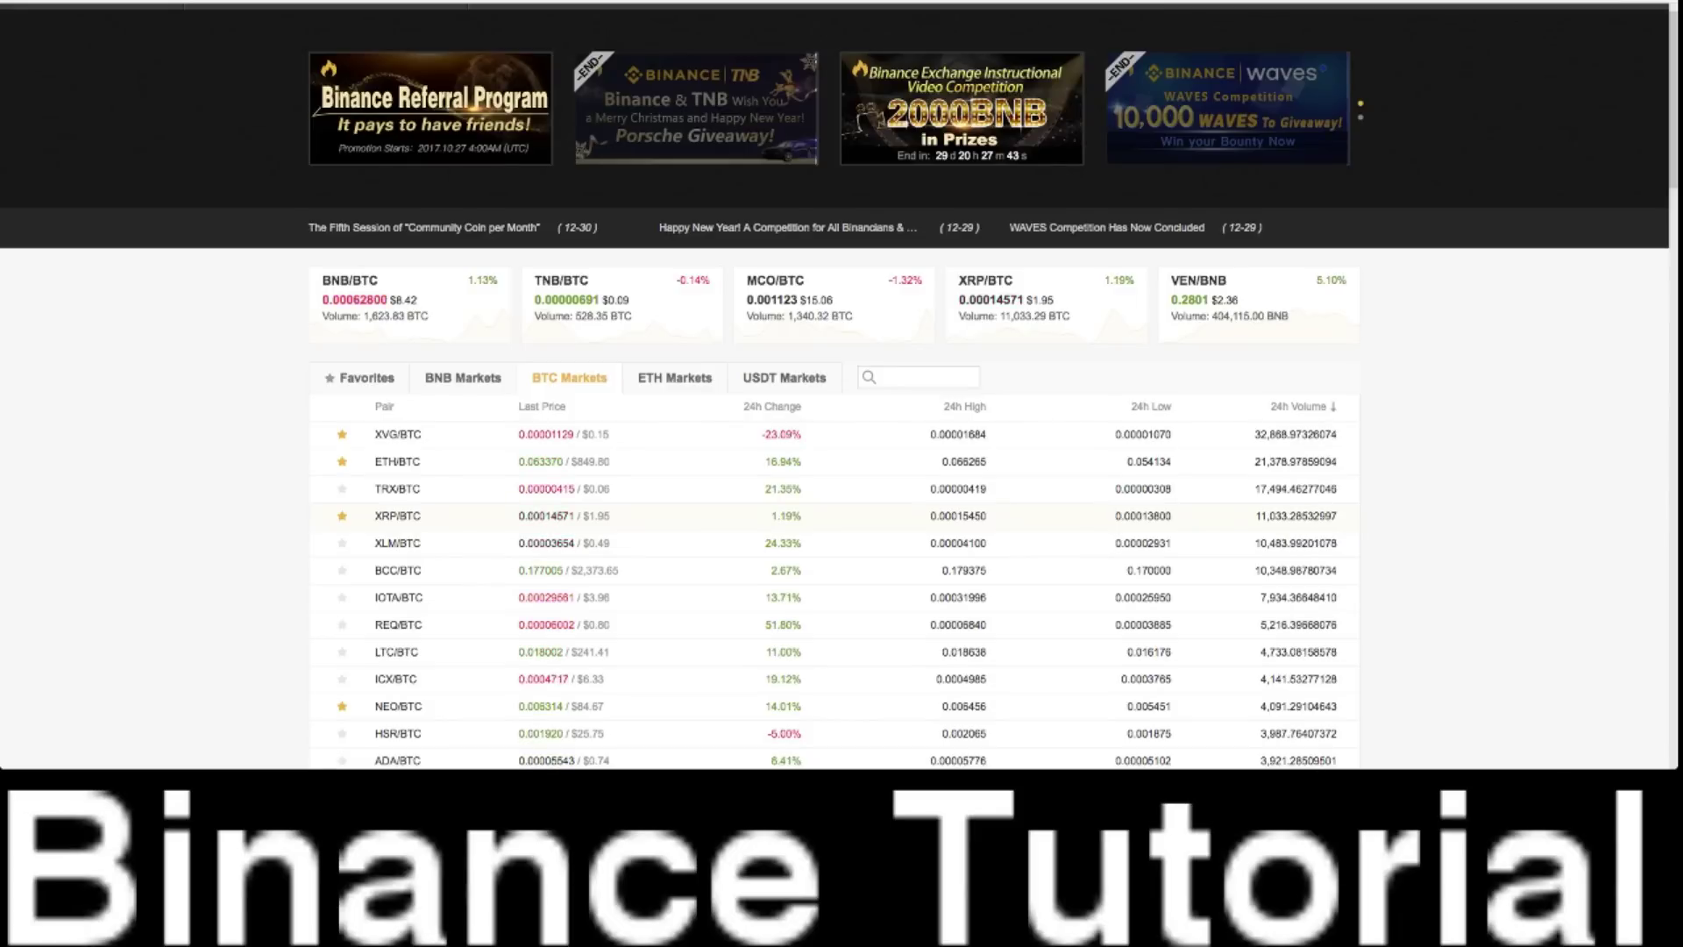
Step: Open the XRP/BTC trading pair and enter 100 XRP as the limit buy amount
left_click(397, 516)
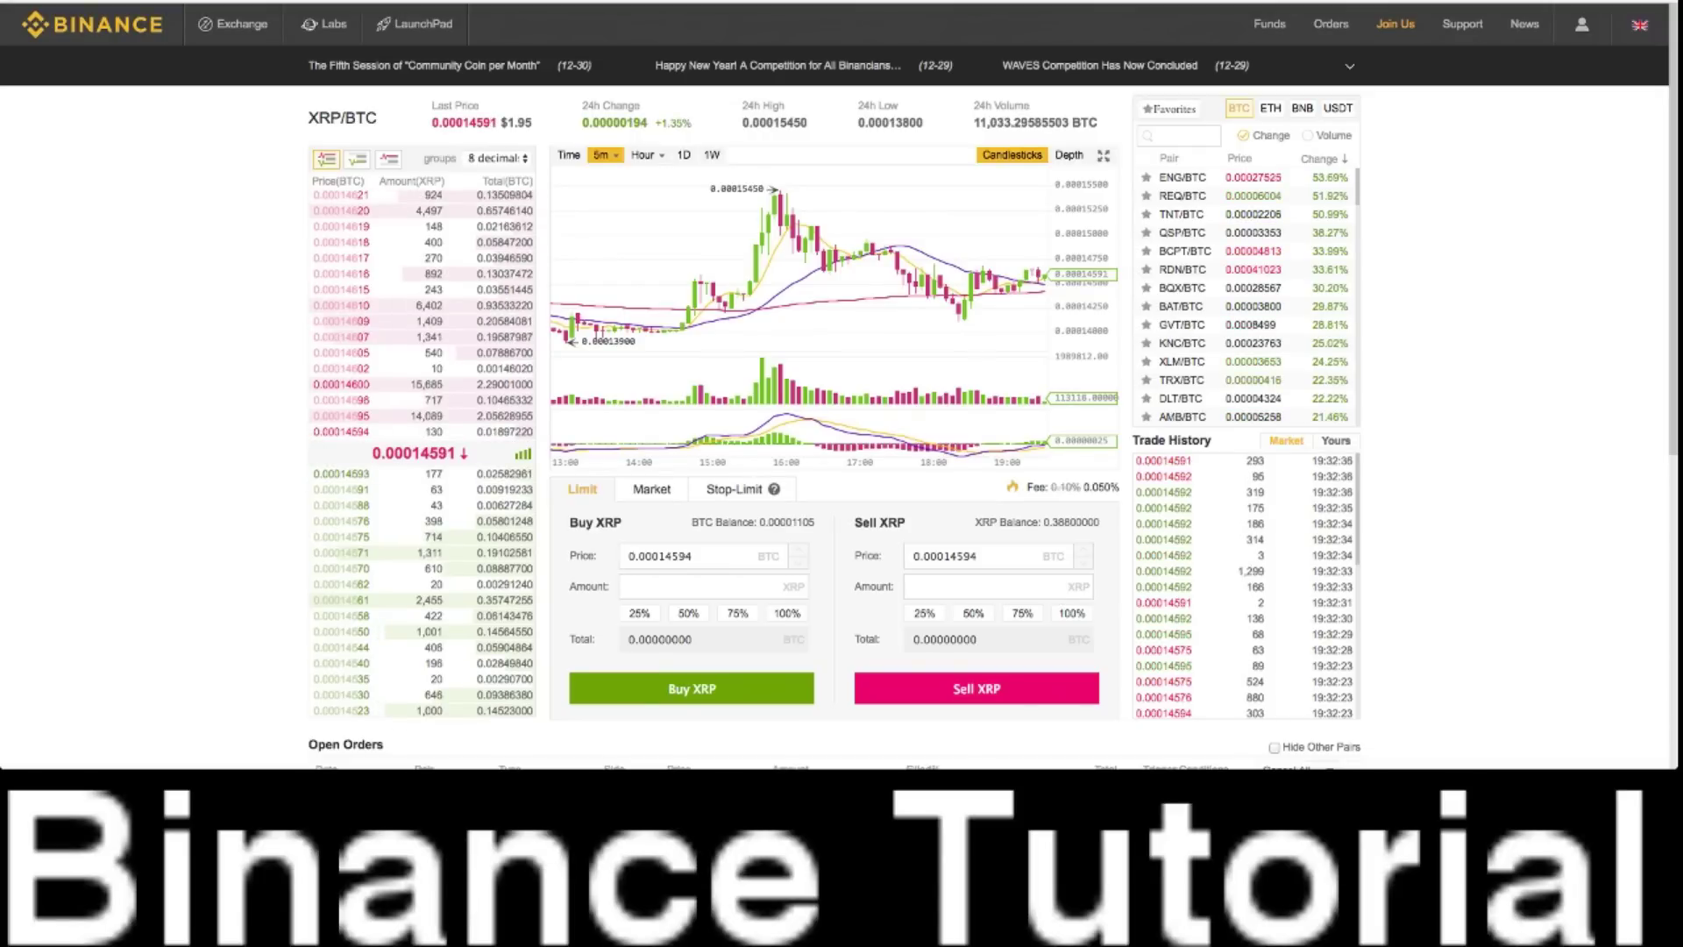
left_click(692, 586)
type("100")
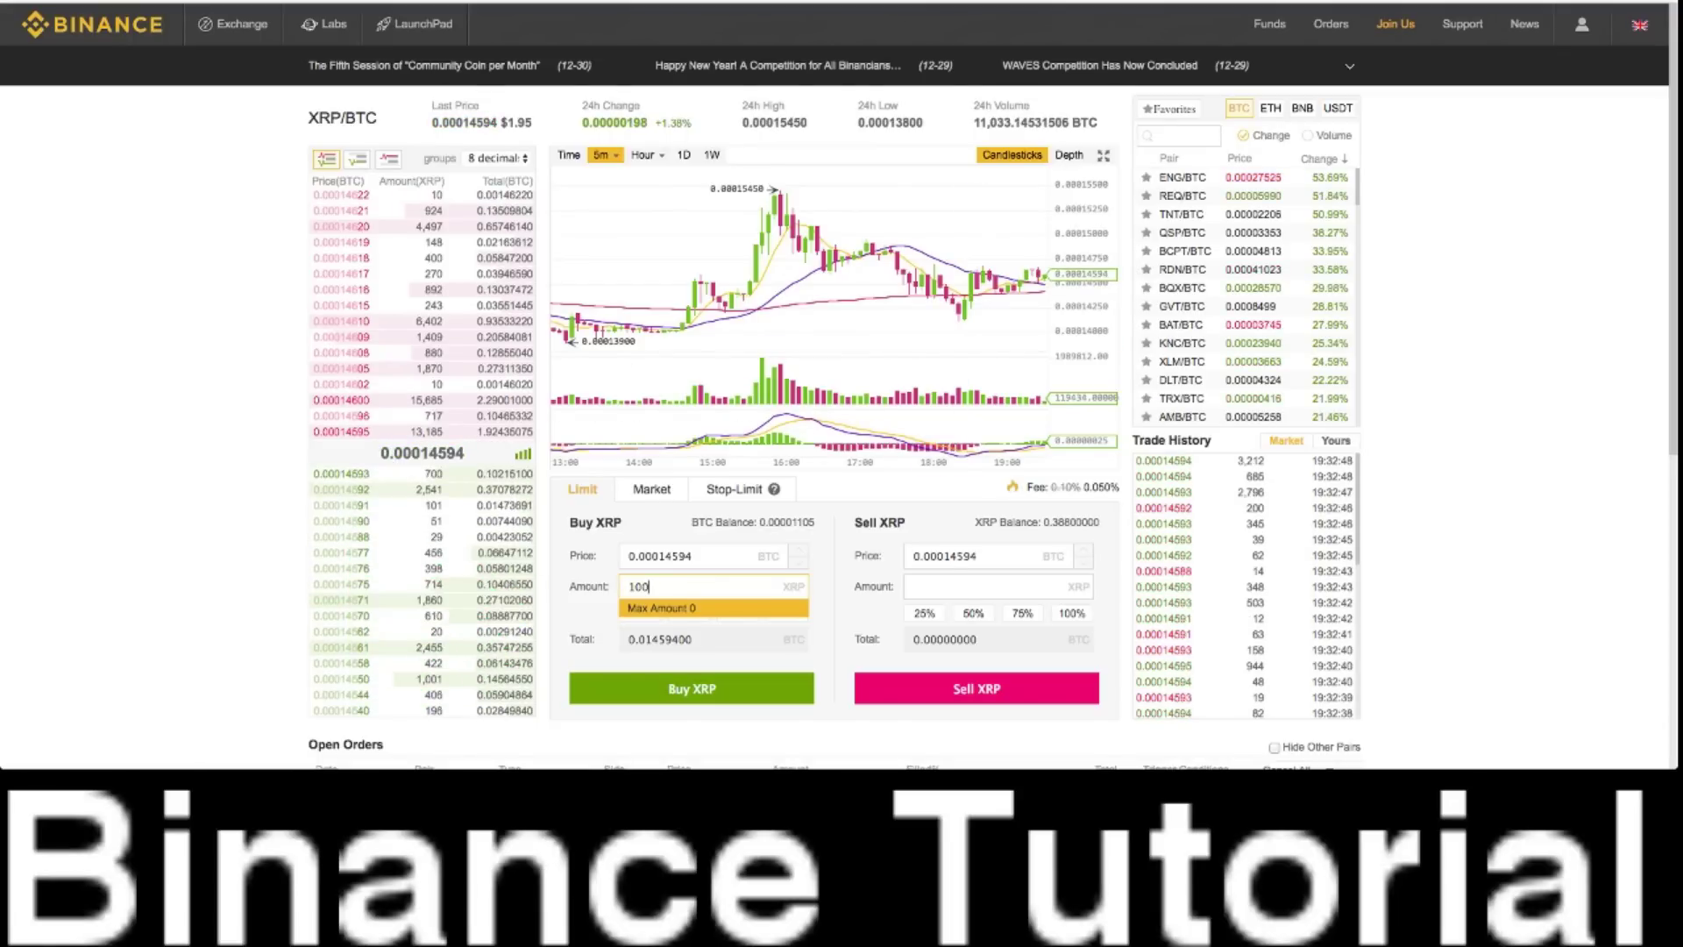
Step: Open the XLM/ETH pair from the ETH markets and look through the BNB and USDT market lists
left_click(1270, 109)
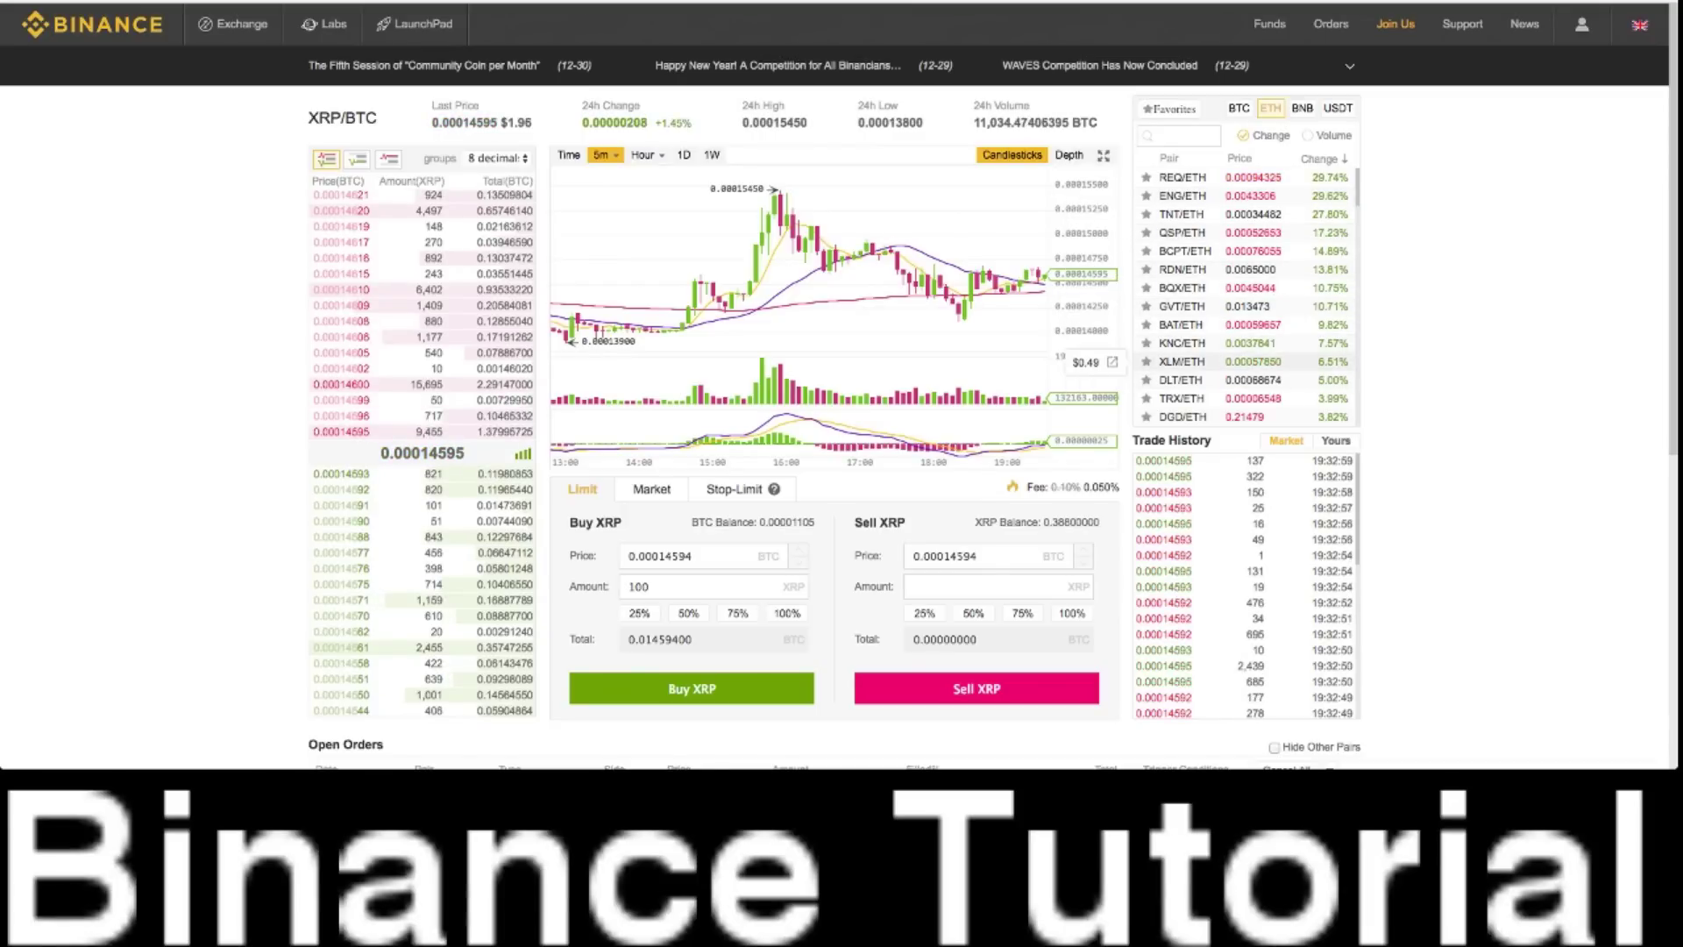
left_click(1183, 361)
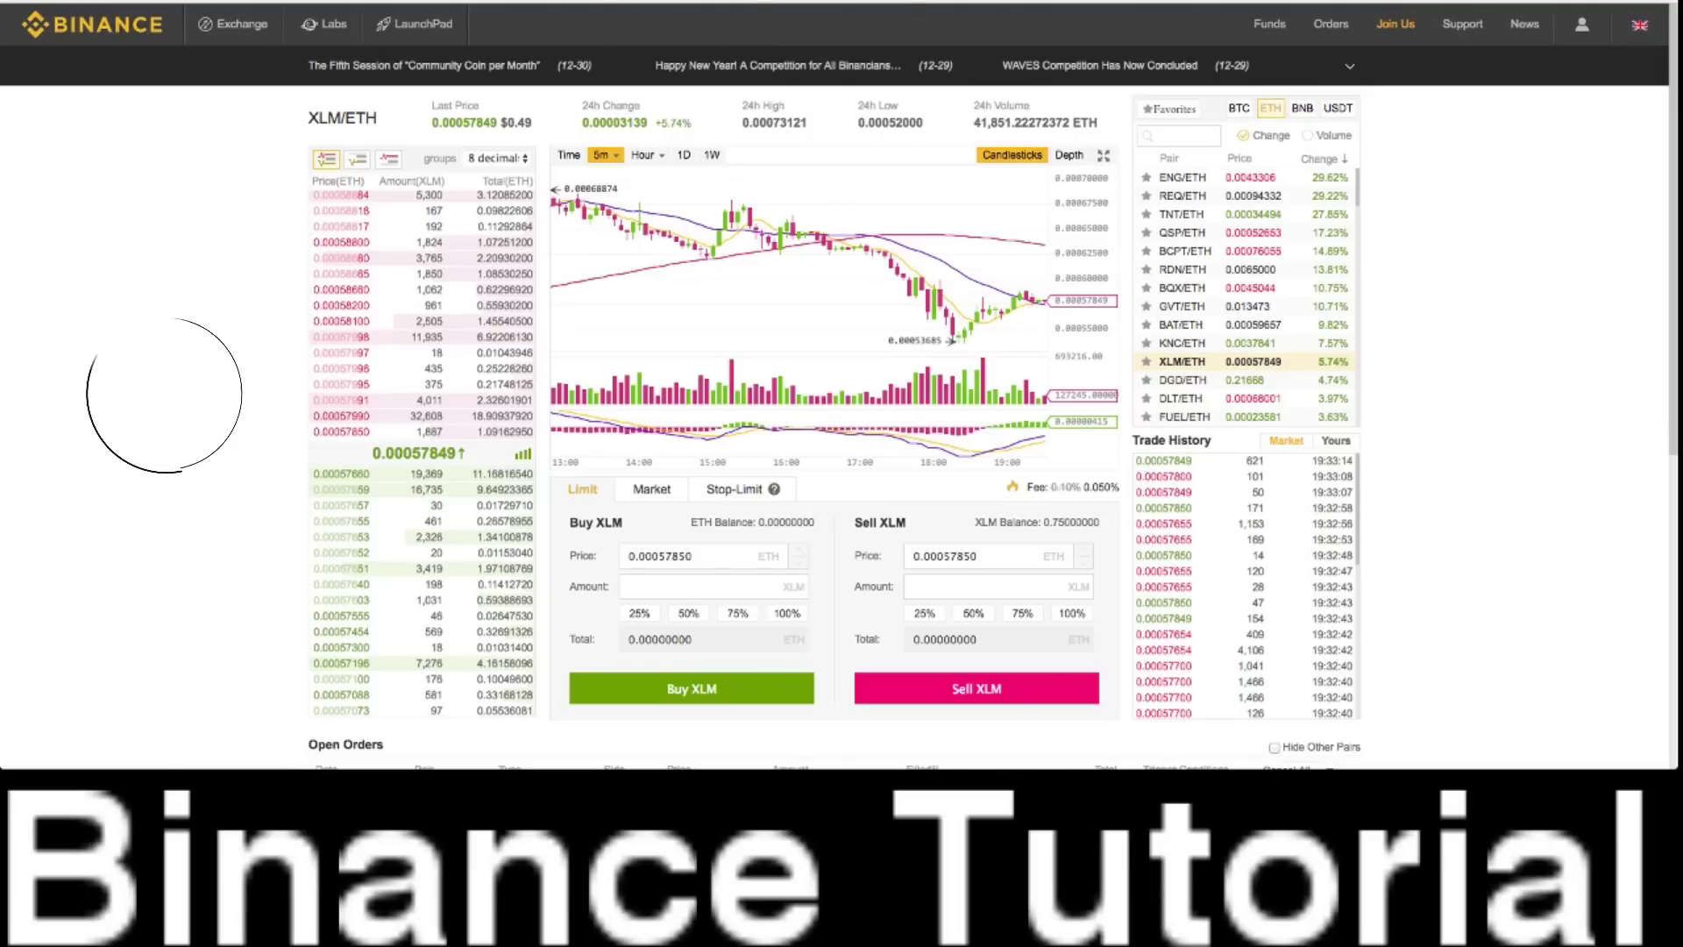
left_click(1302, 109)
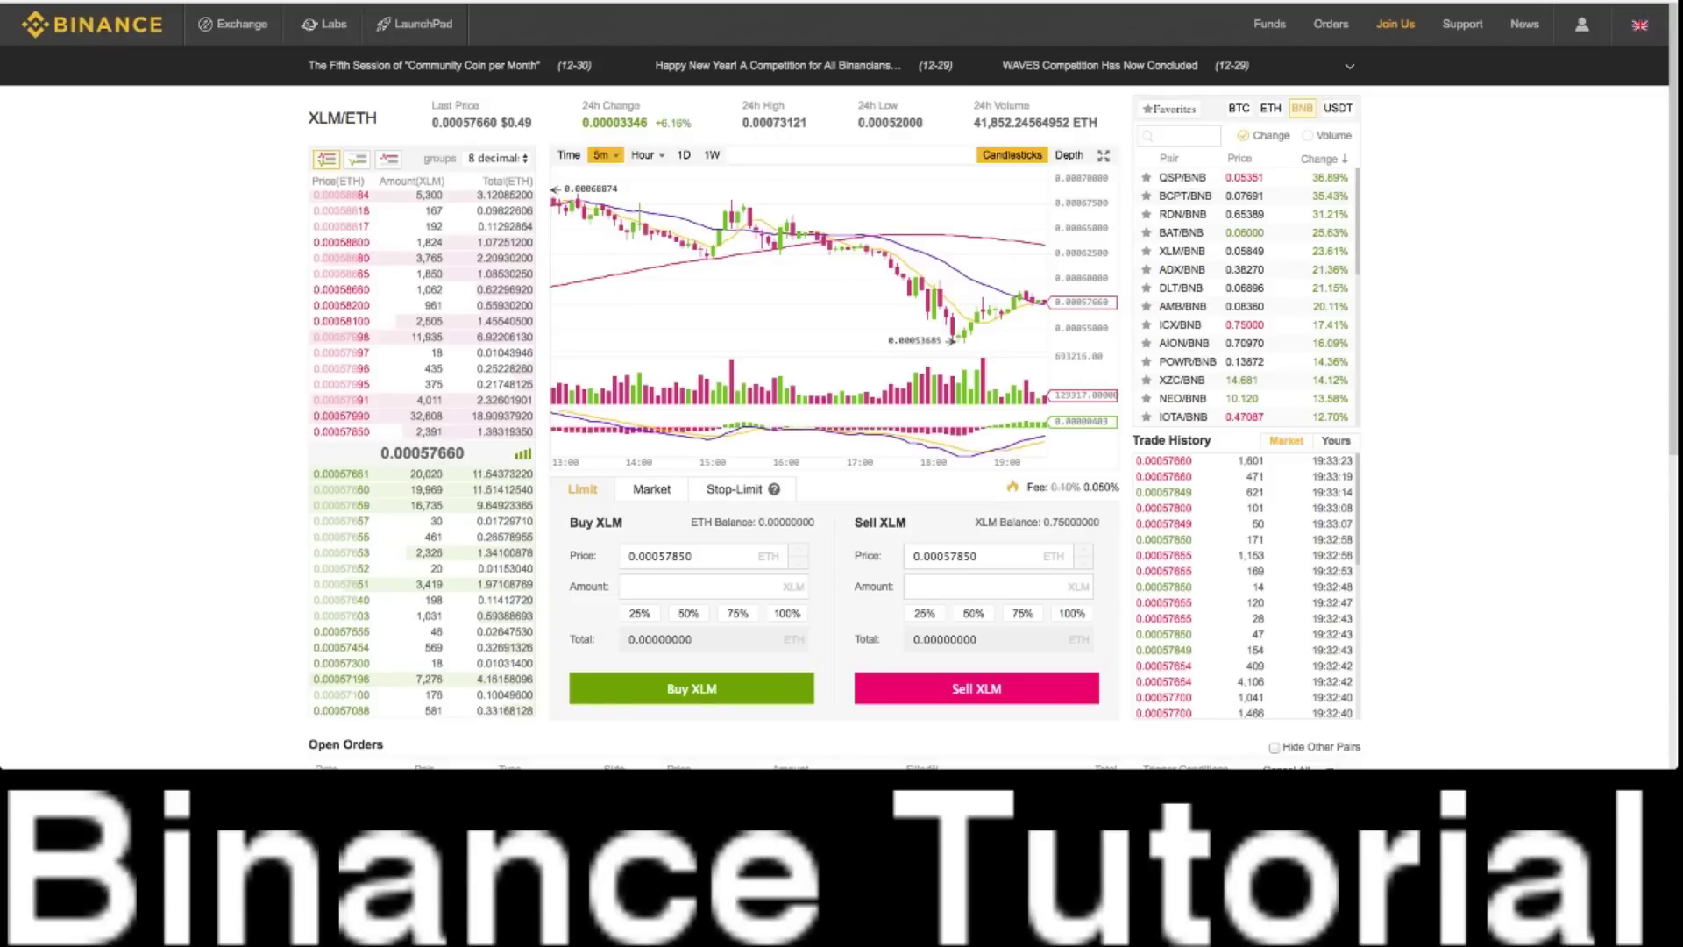
left_click(1337, 108)
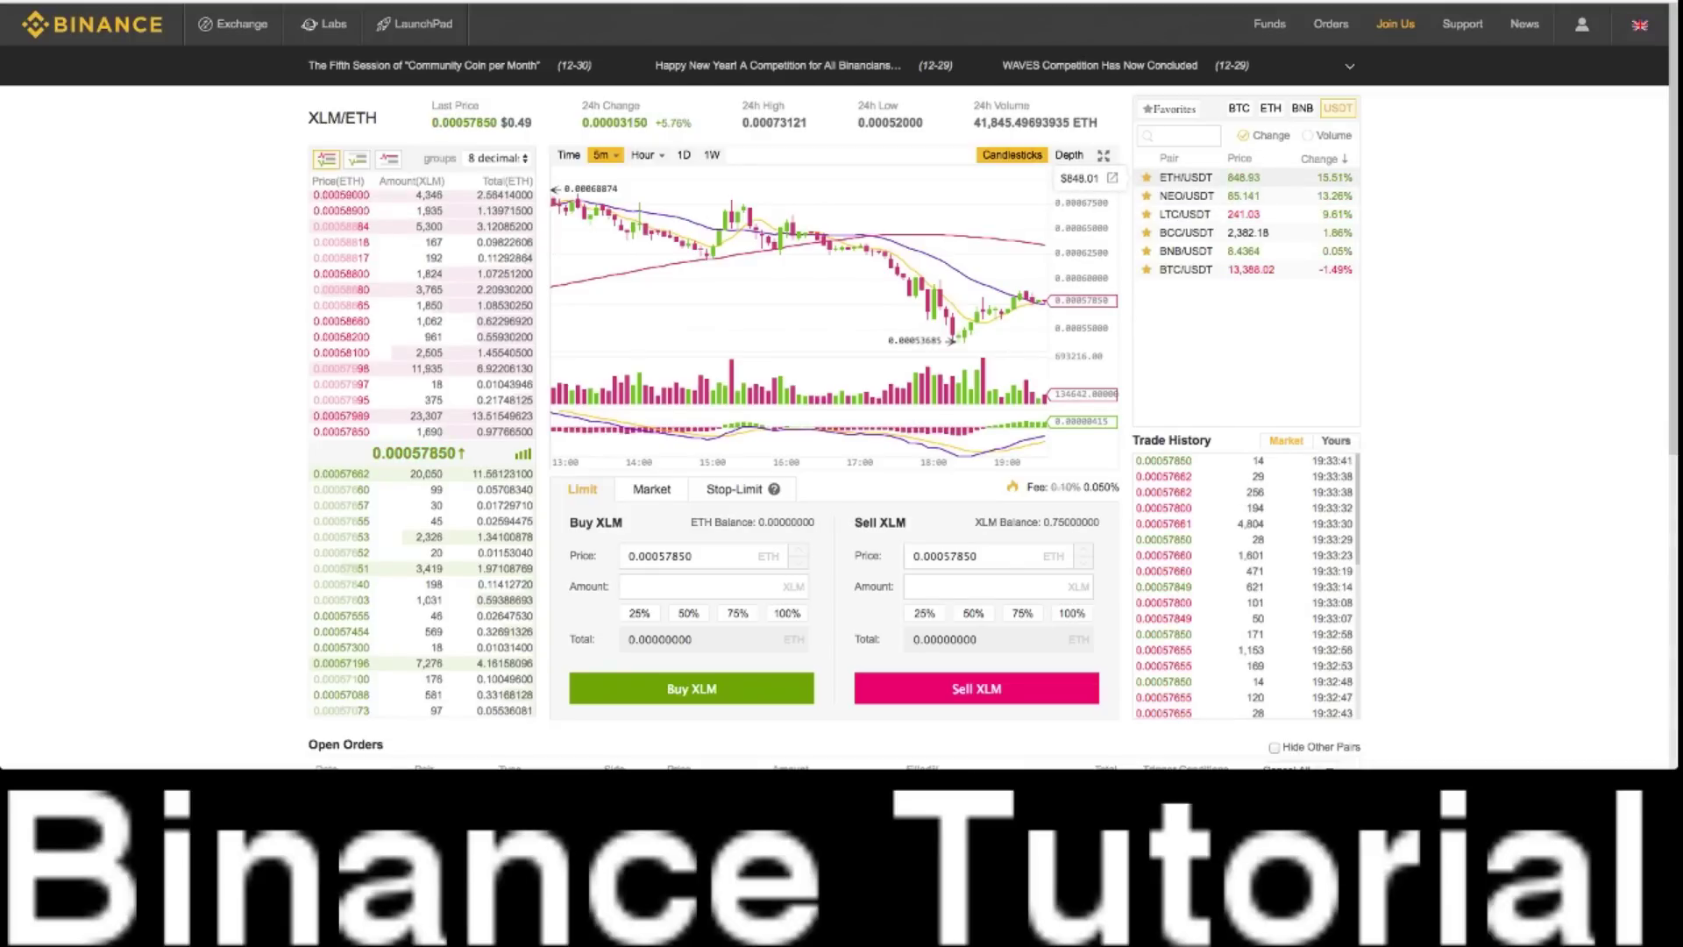
Step: Open the deposits and withdrawals page and display the Bitcoin deposit address, highlighting it
mouse_move(1269, 25)
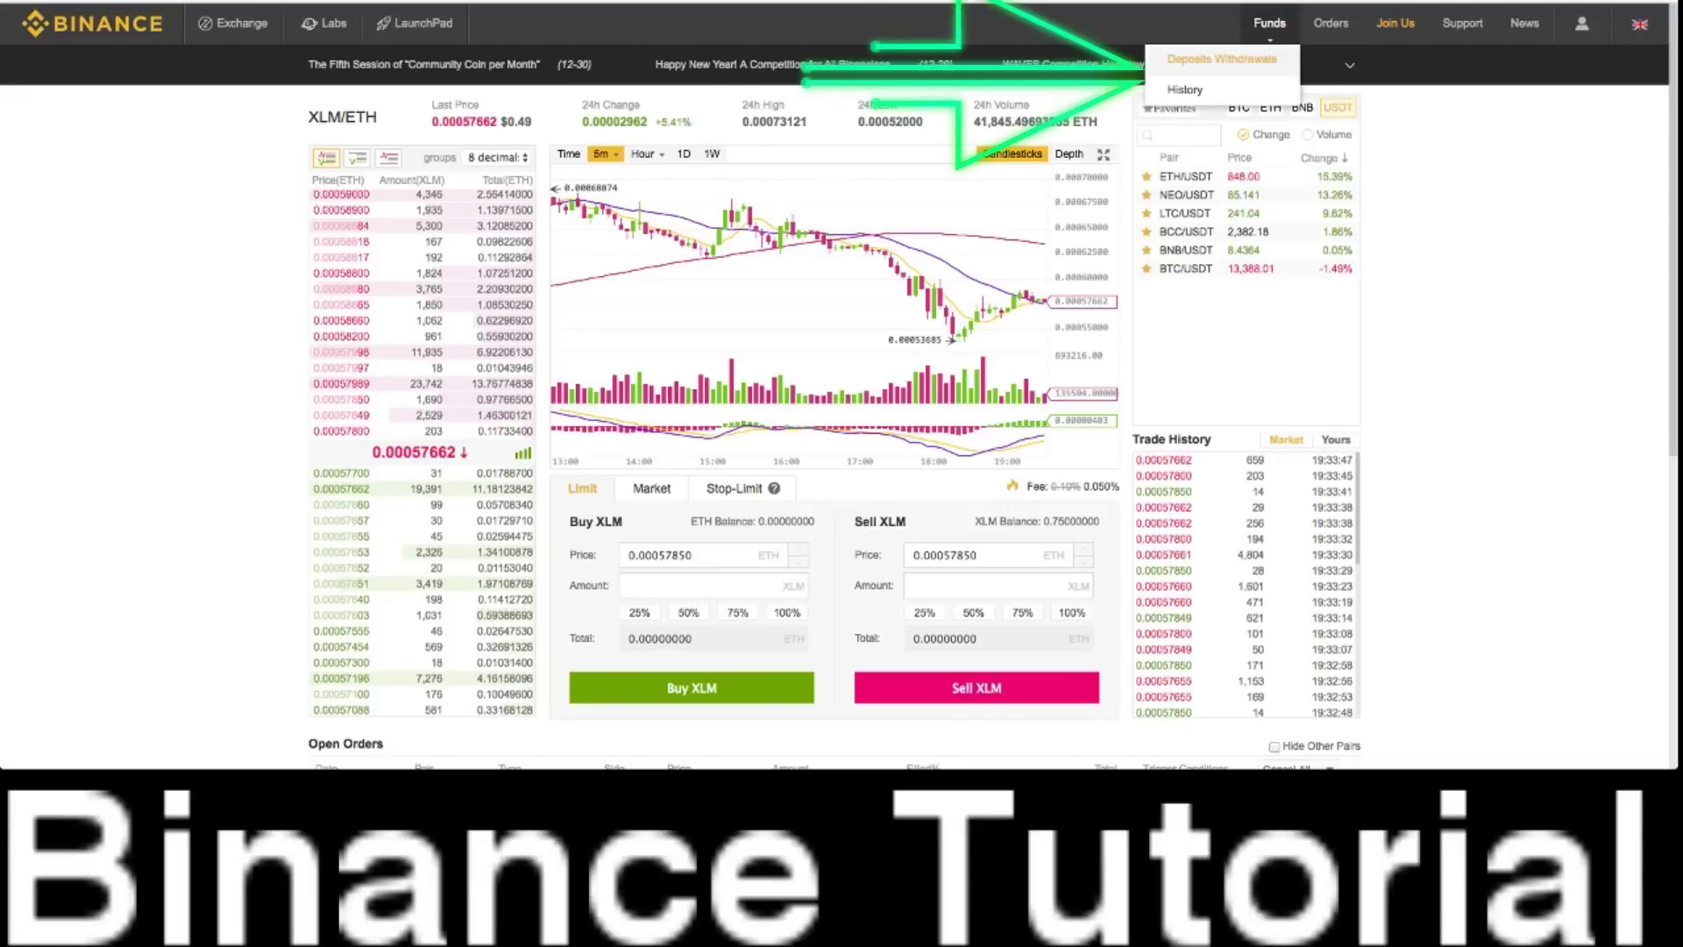
left_click(1221, 60)
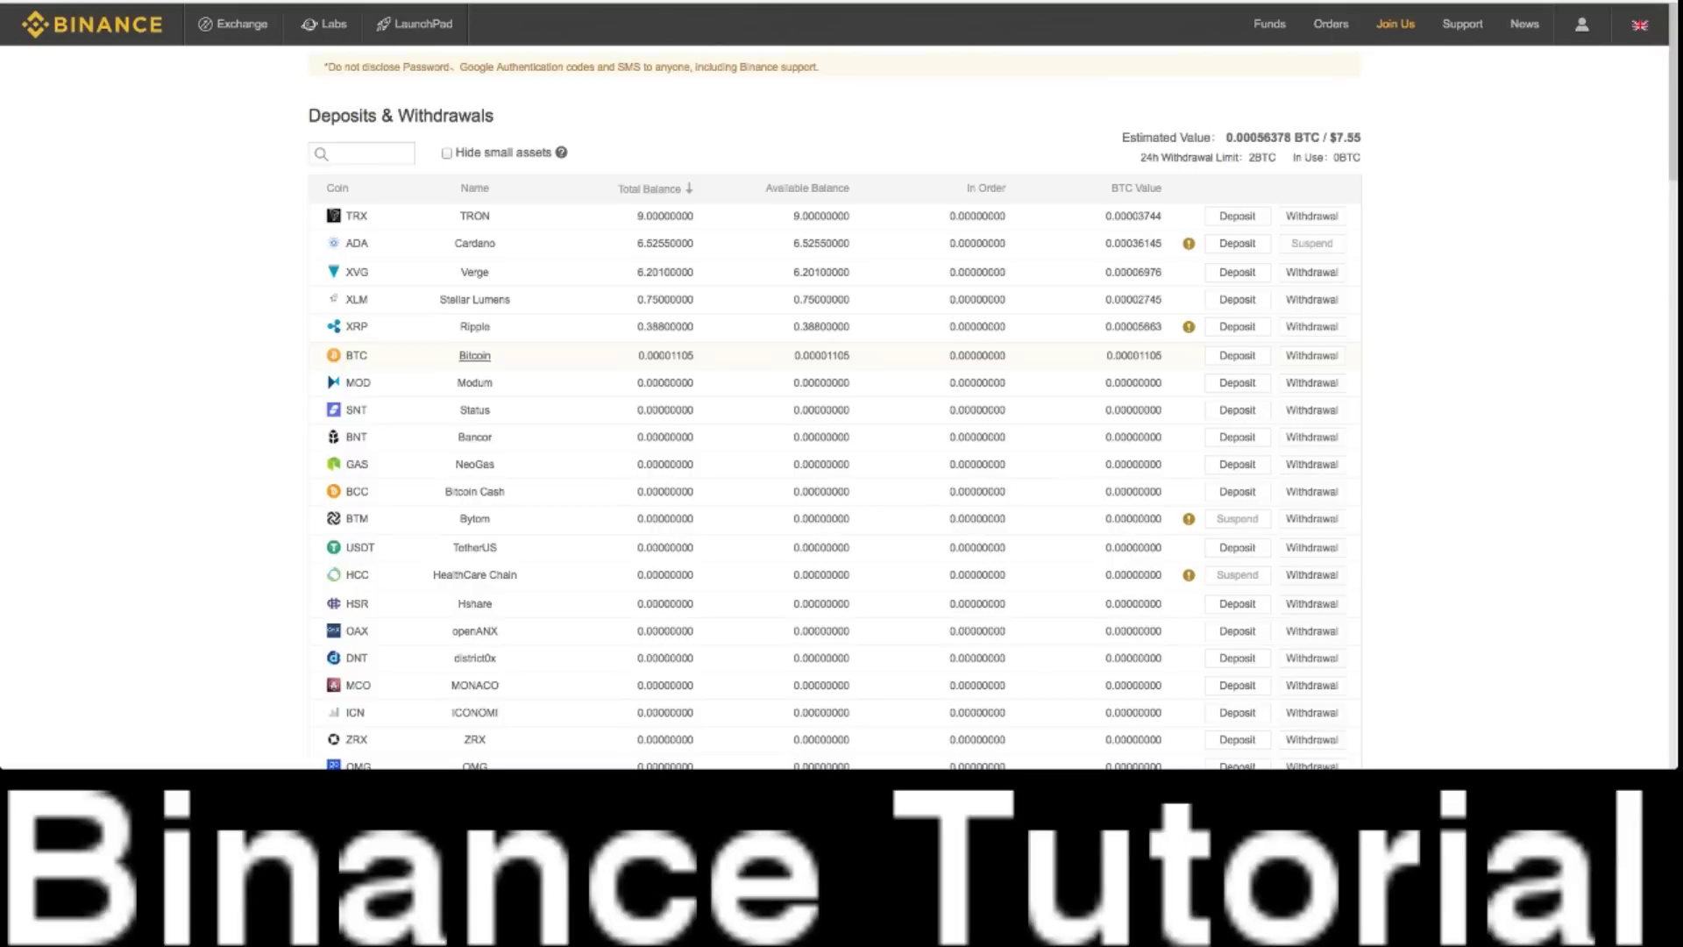
left_click(1237, 356)
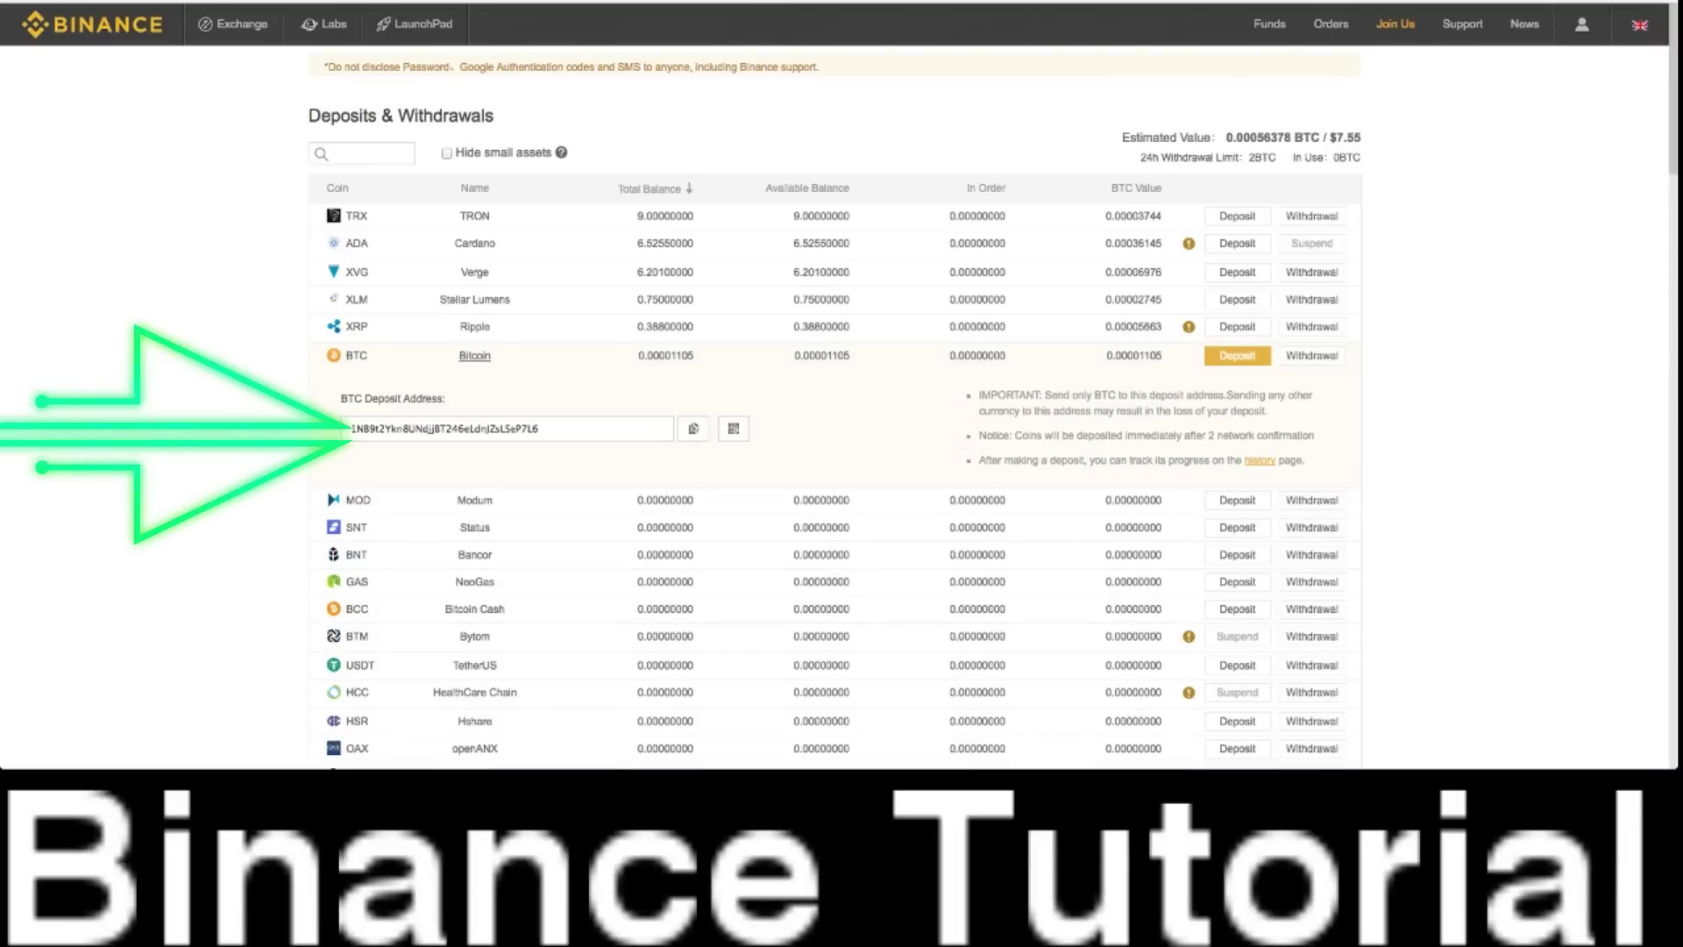
left_click_drag(539, 429, 349, 429)
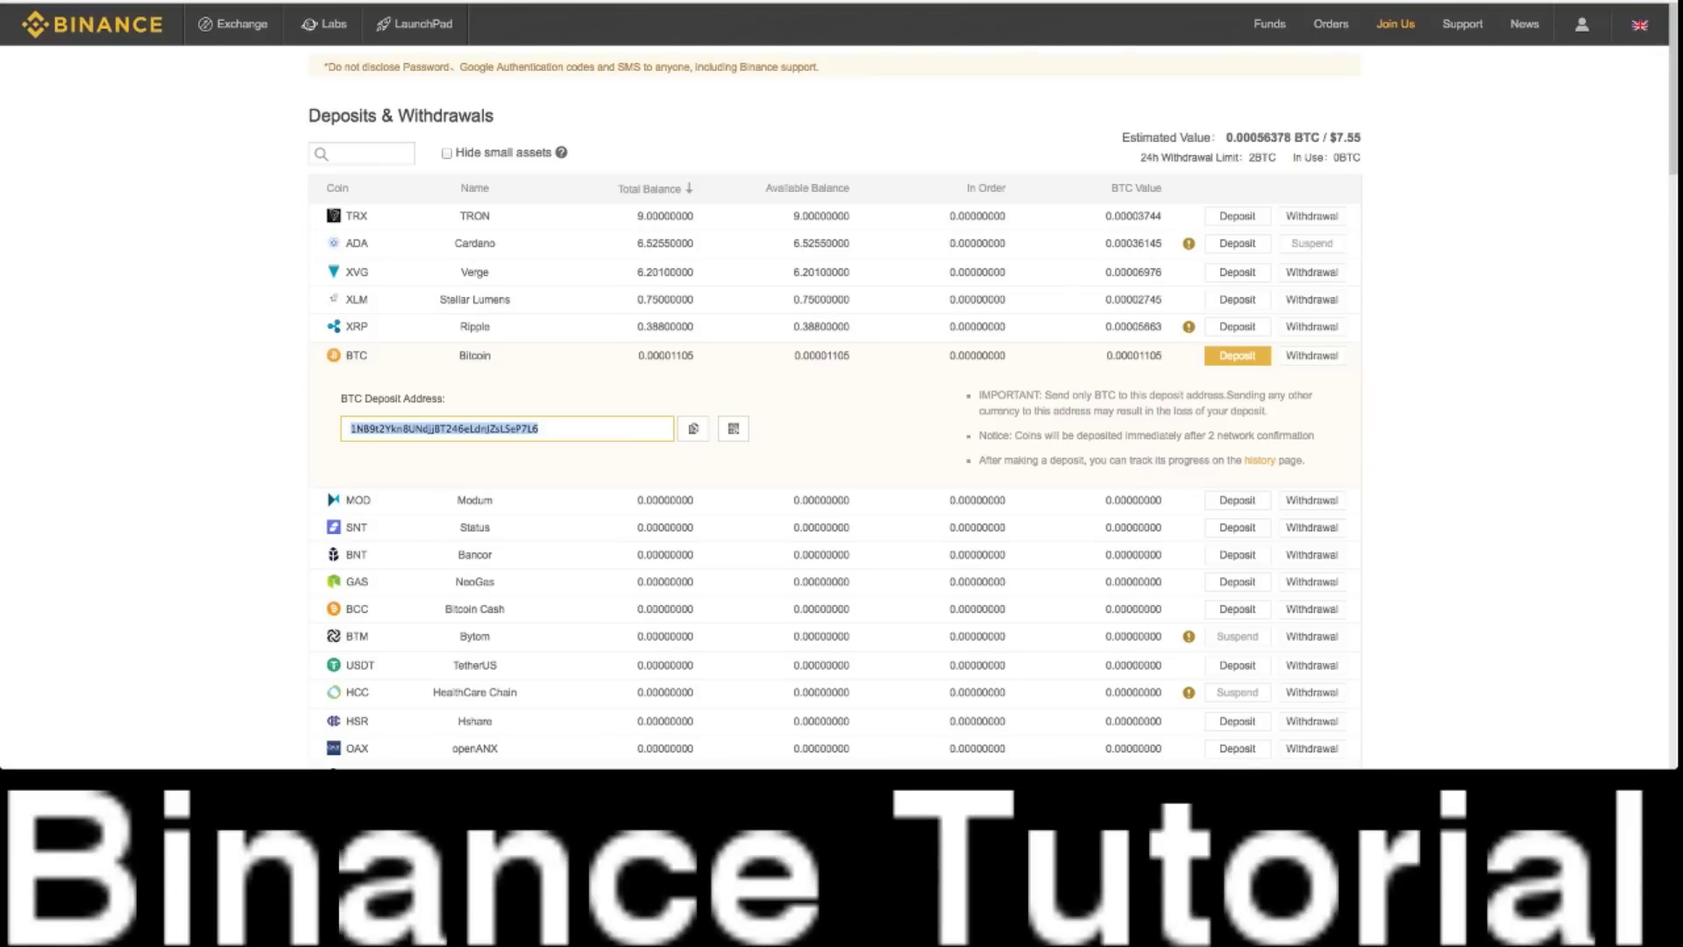
left_click(254, 429)
Step: Open the Bitcoin withdrawal form and enter 1.0 as the amount, leaving the withdrawal address empty
left_click(1311, 356)
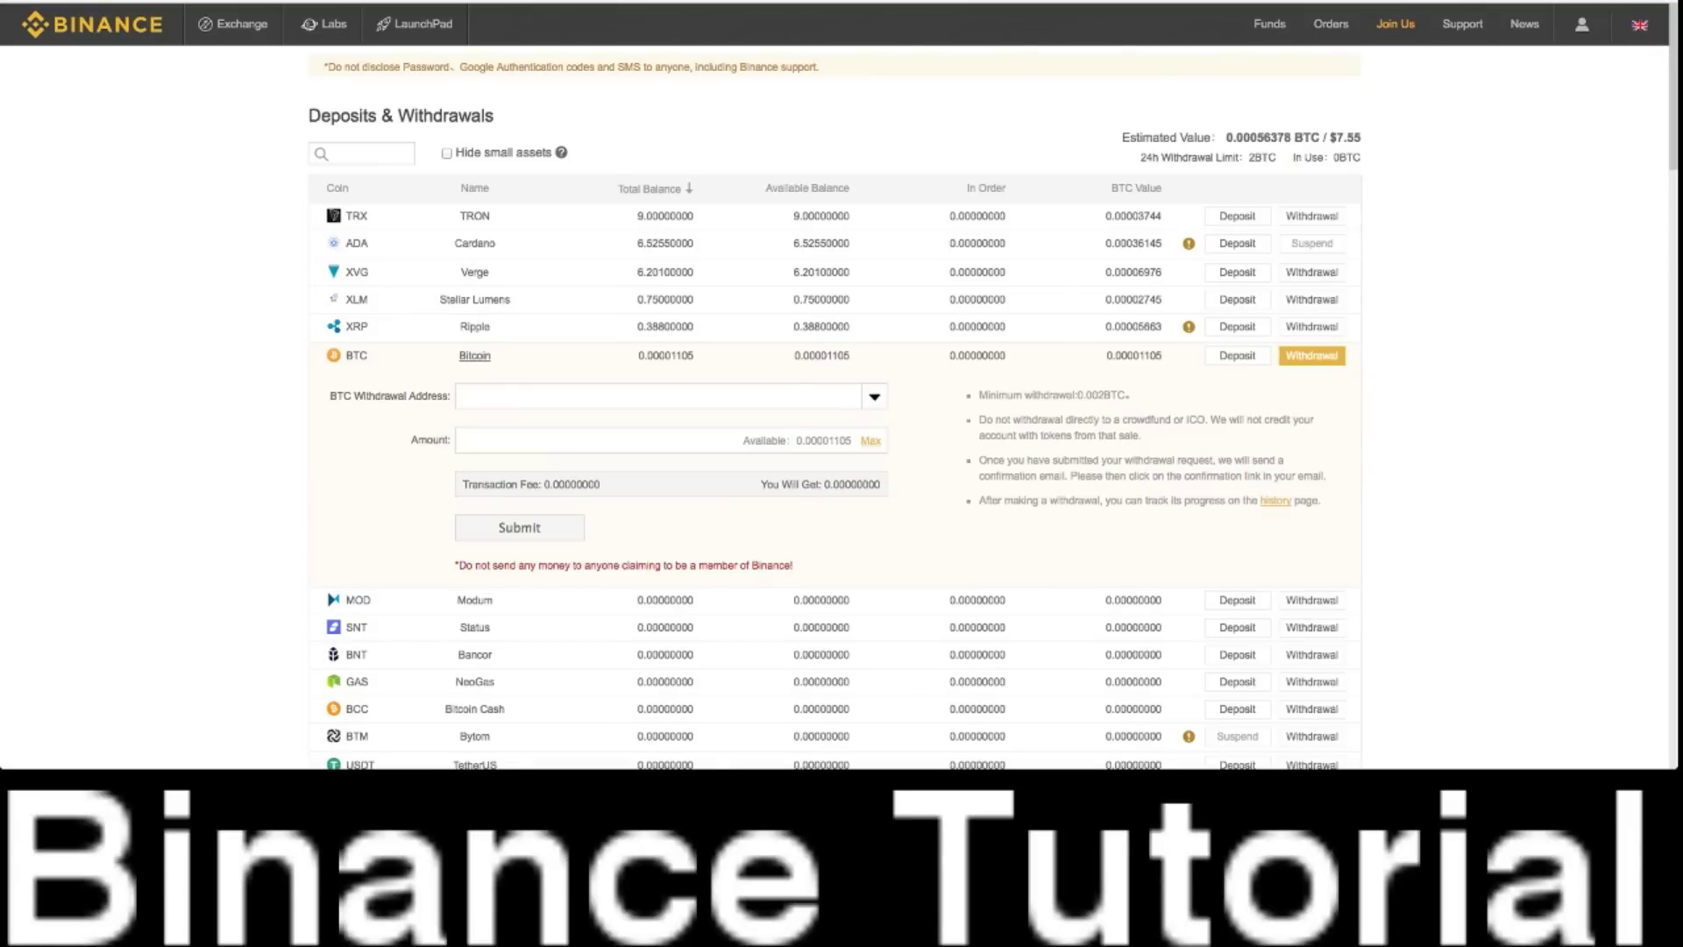
left_click(658, 396)
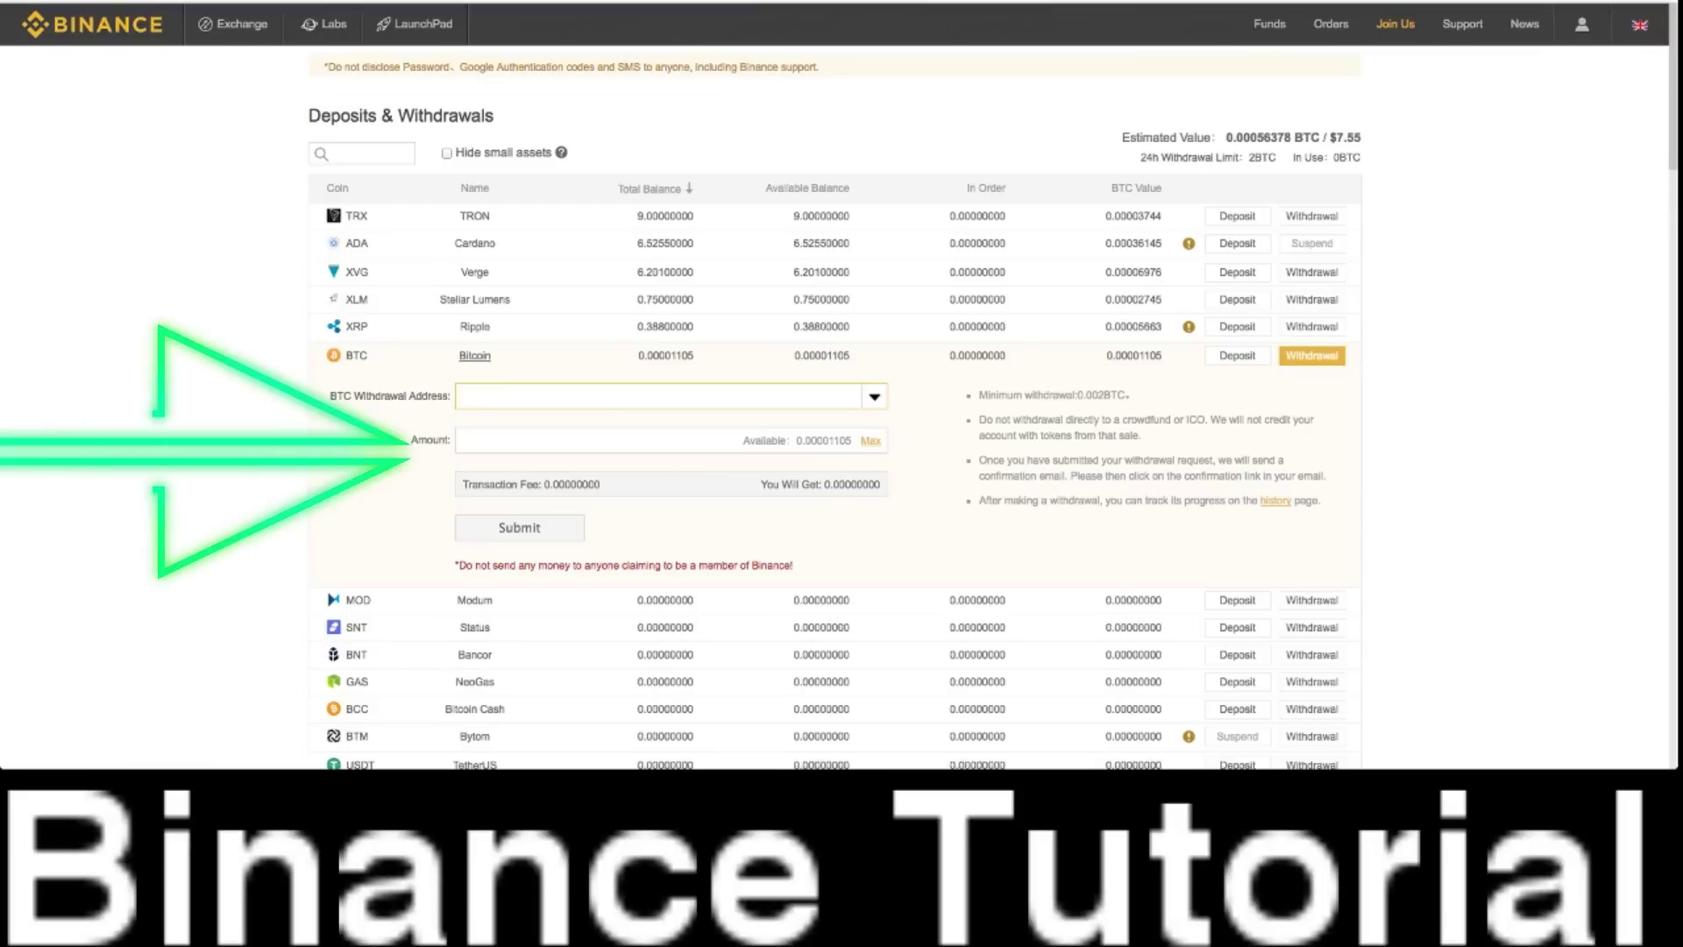
left_click(604, 440)
left_click(631, 396)
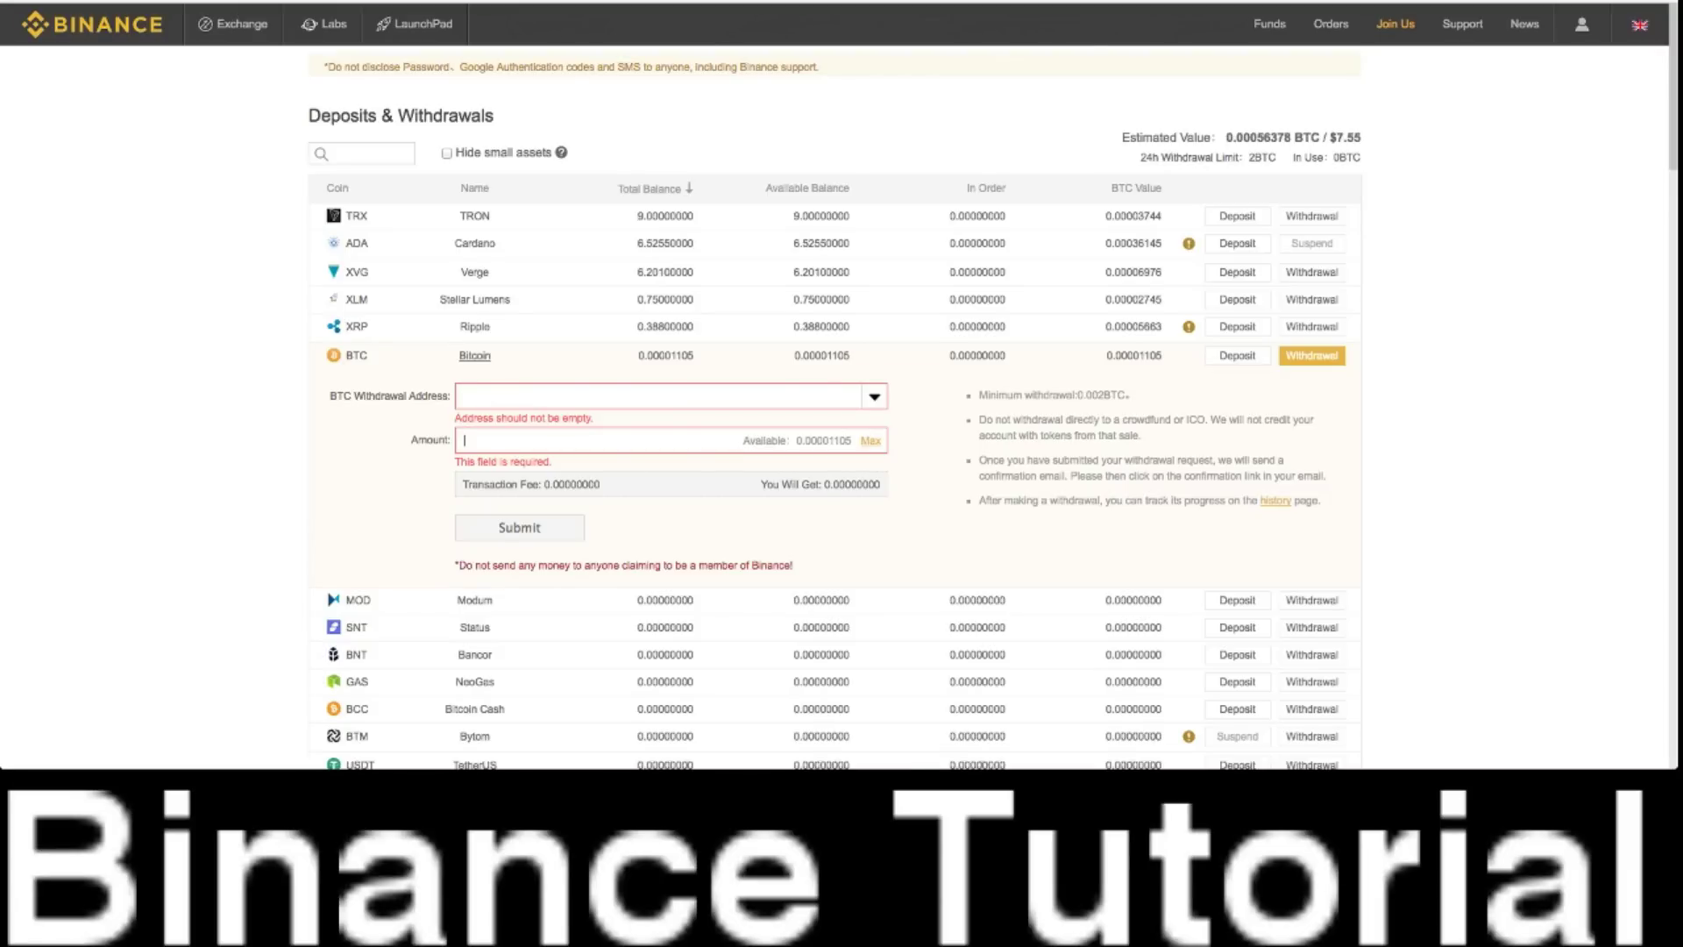
type("1.0")
left_click(464, 396)
Step: Show the Ripple (XRP) deposit details, acknowledge the tag requirement, and highlight the deposit address and tag
left_click(1236, 327)
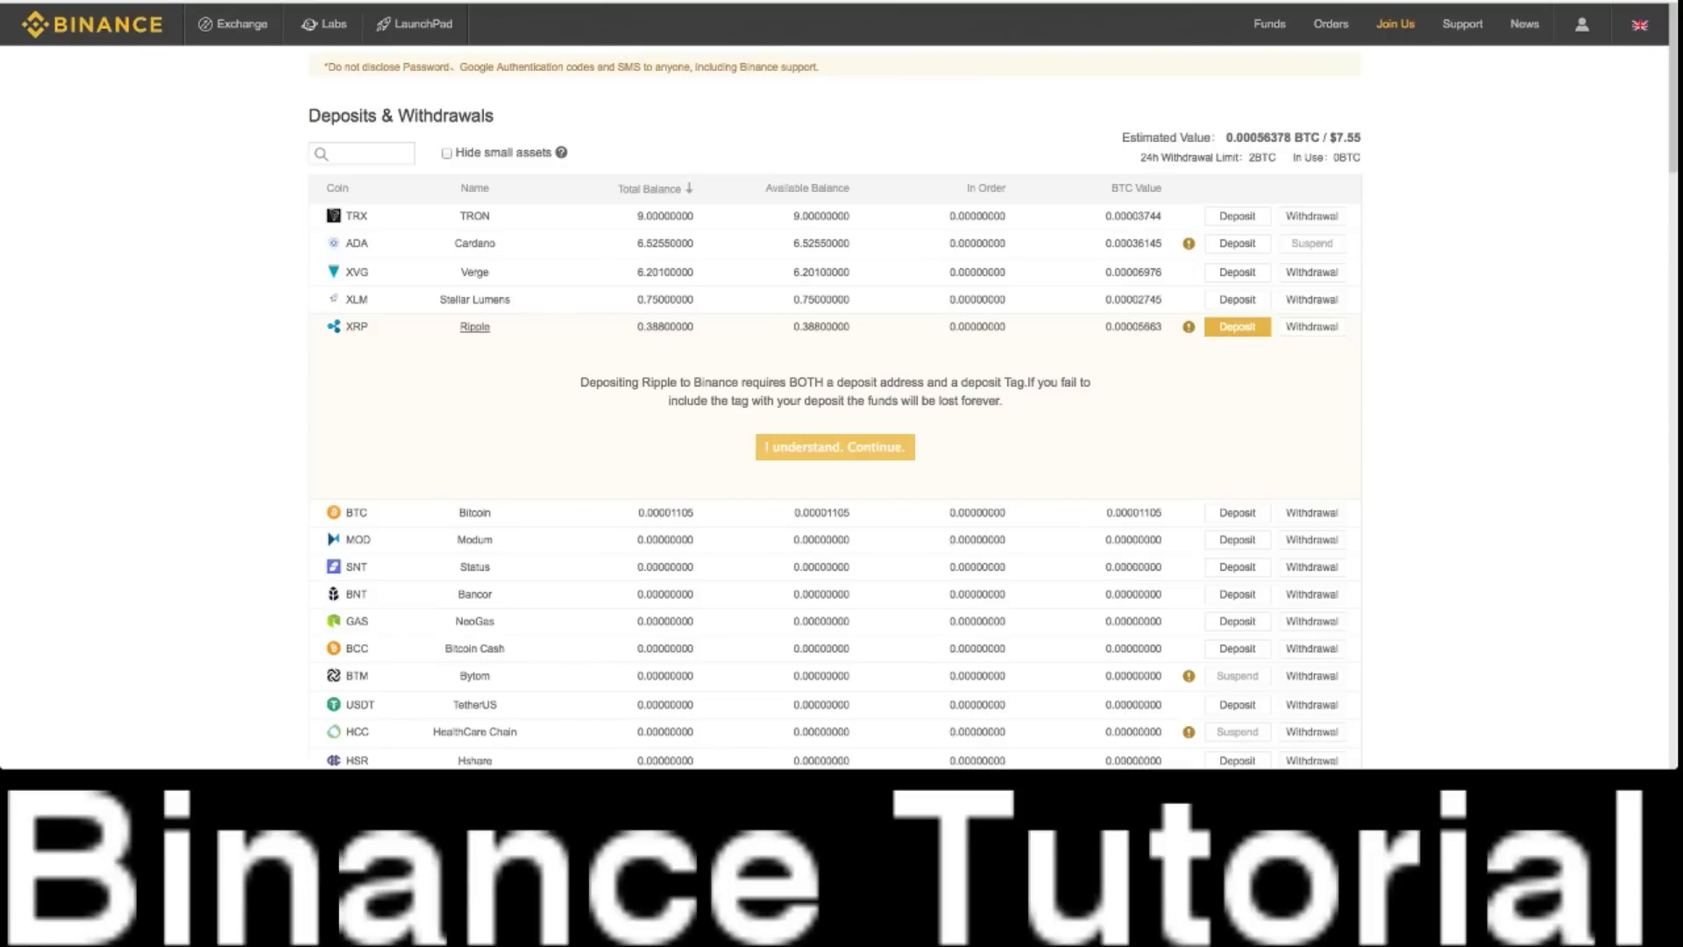
left_click(835, 446)
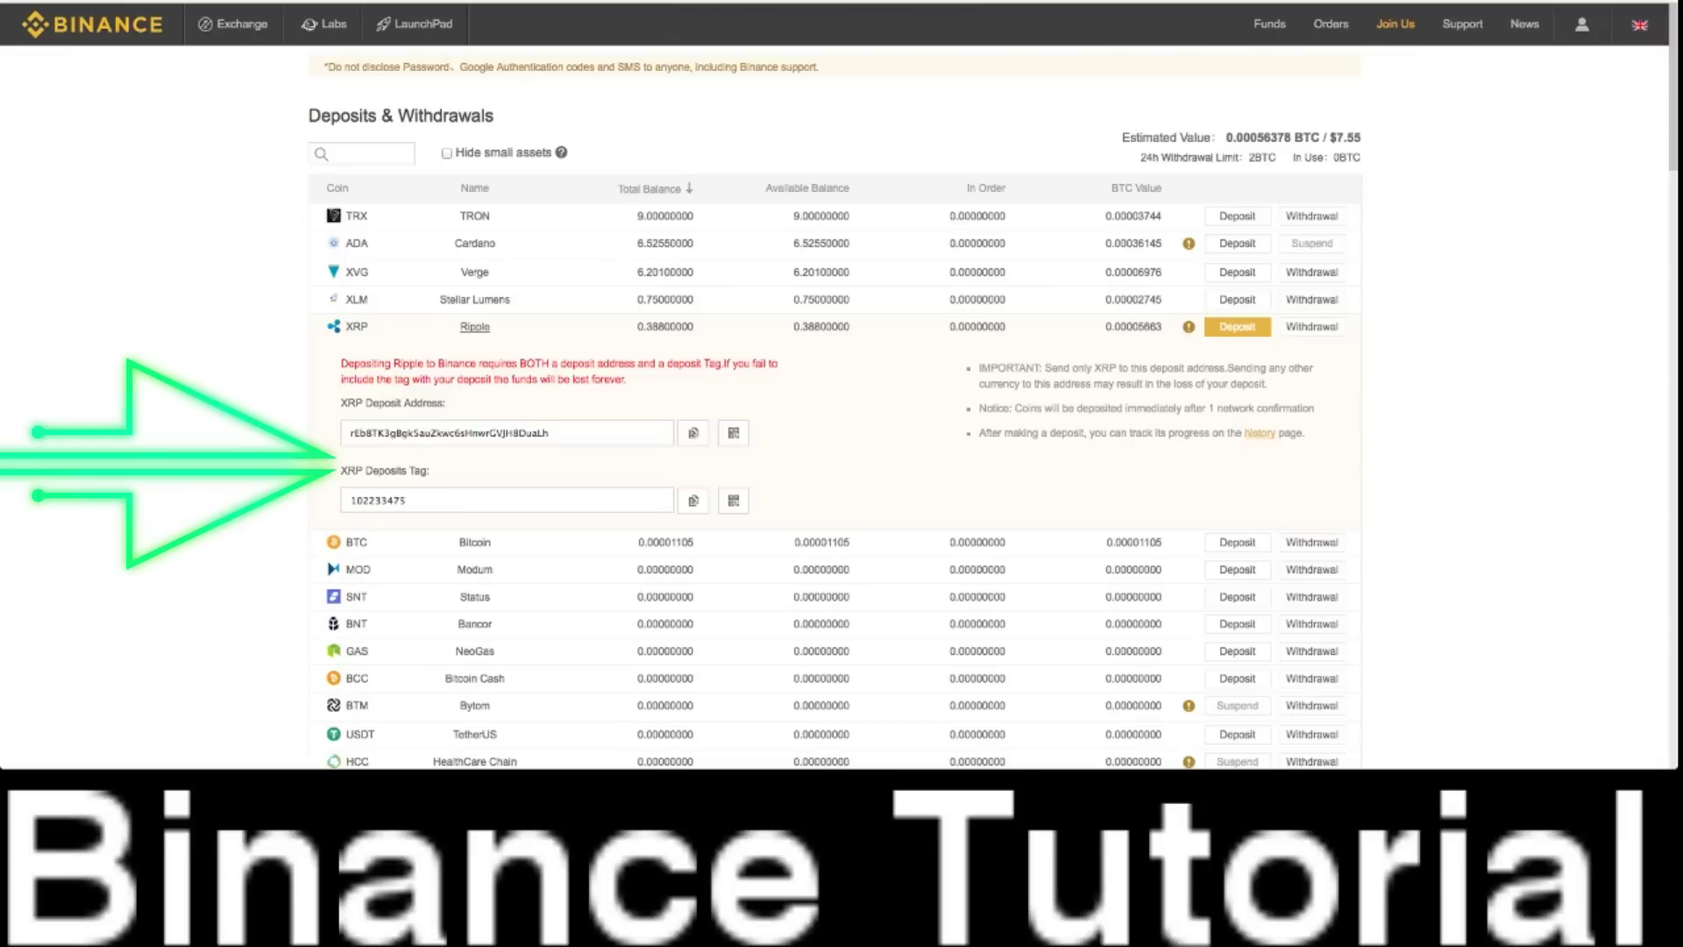
left_click_drag(561, 433, 347, 432)
double_click(378, 500)
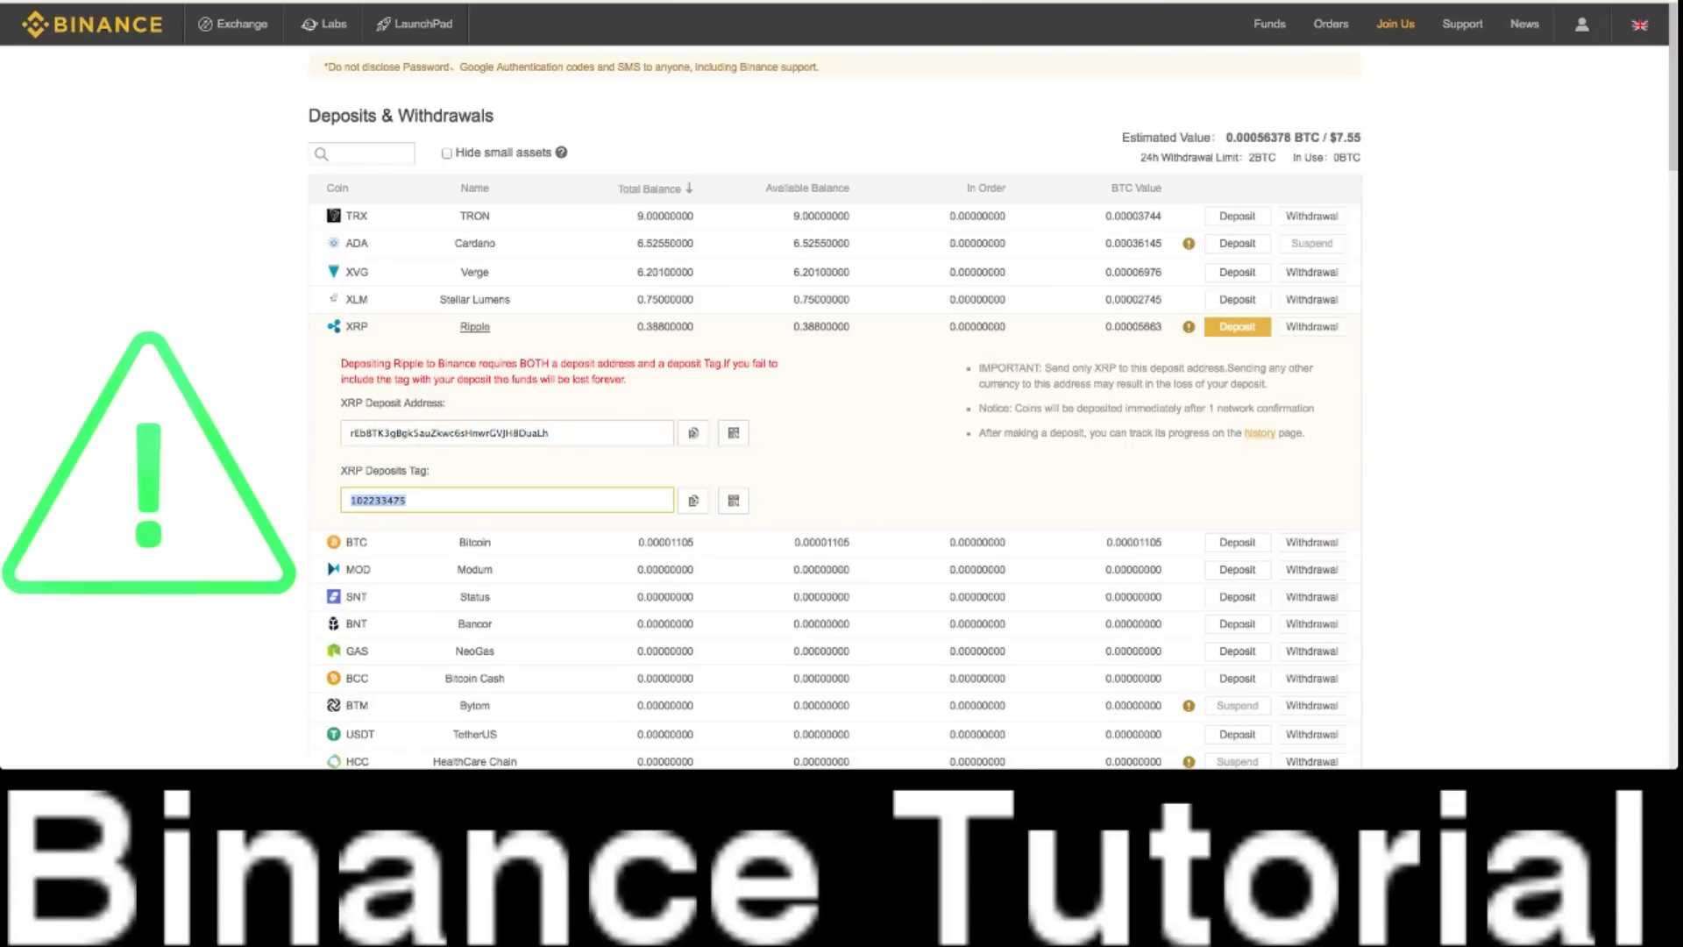
Step: View the Ripple (XRP) withdrawal form and go to the open orders page
left_click(1312, 327)
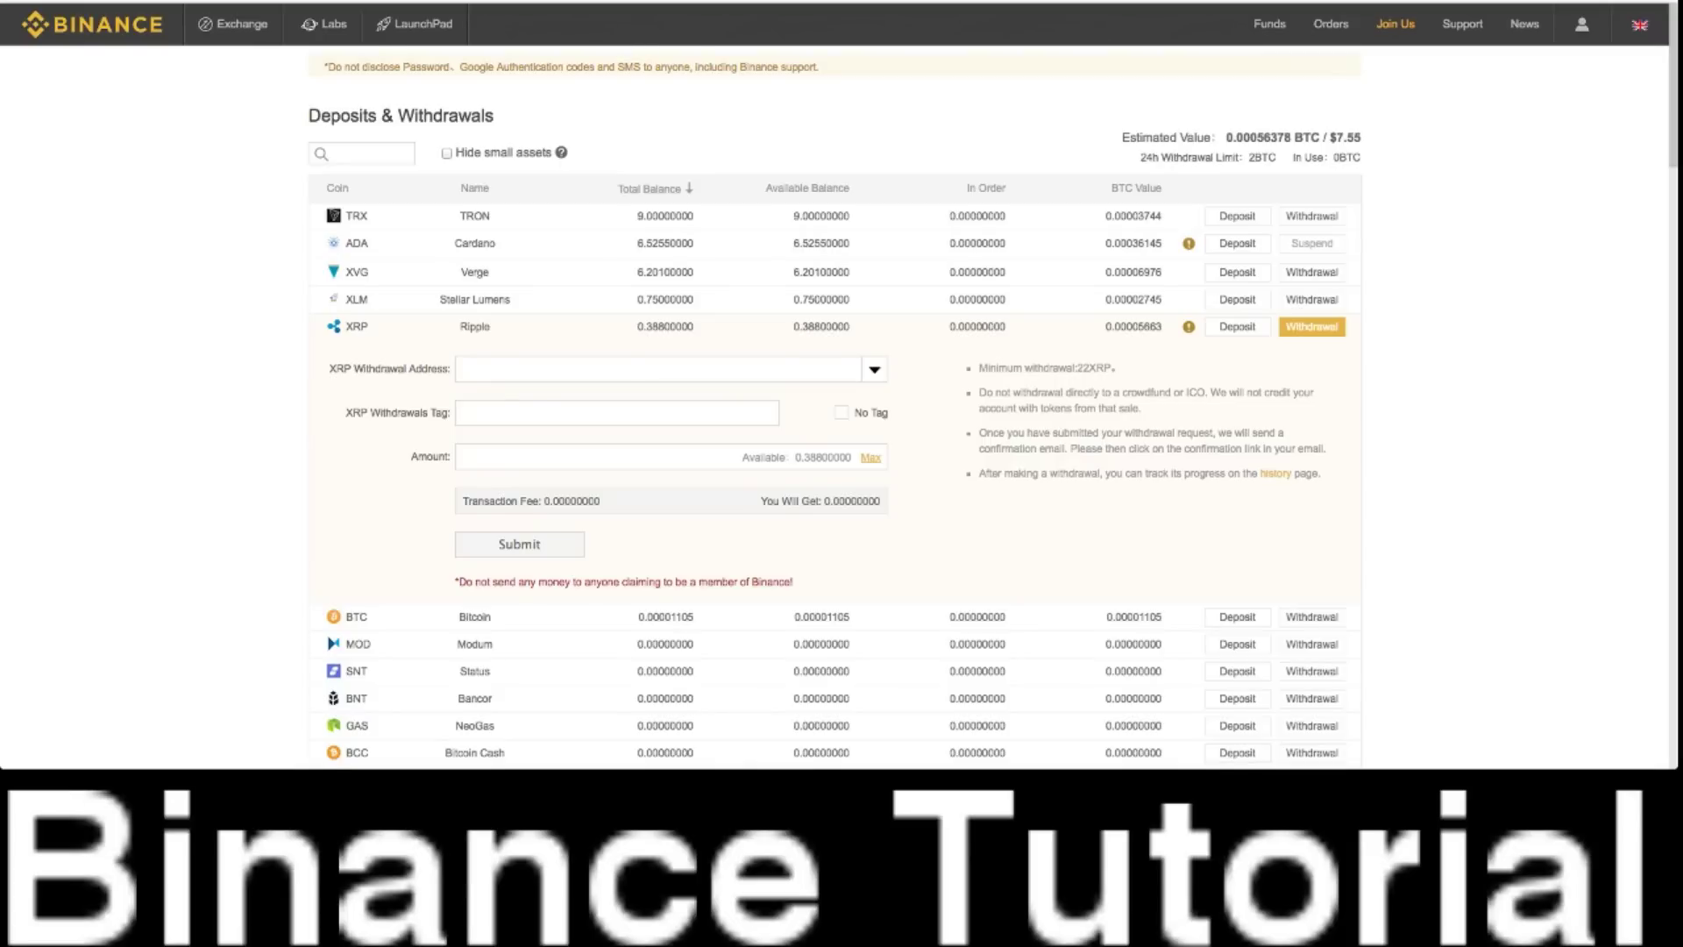
mouse_move(1331, 24)
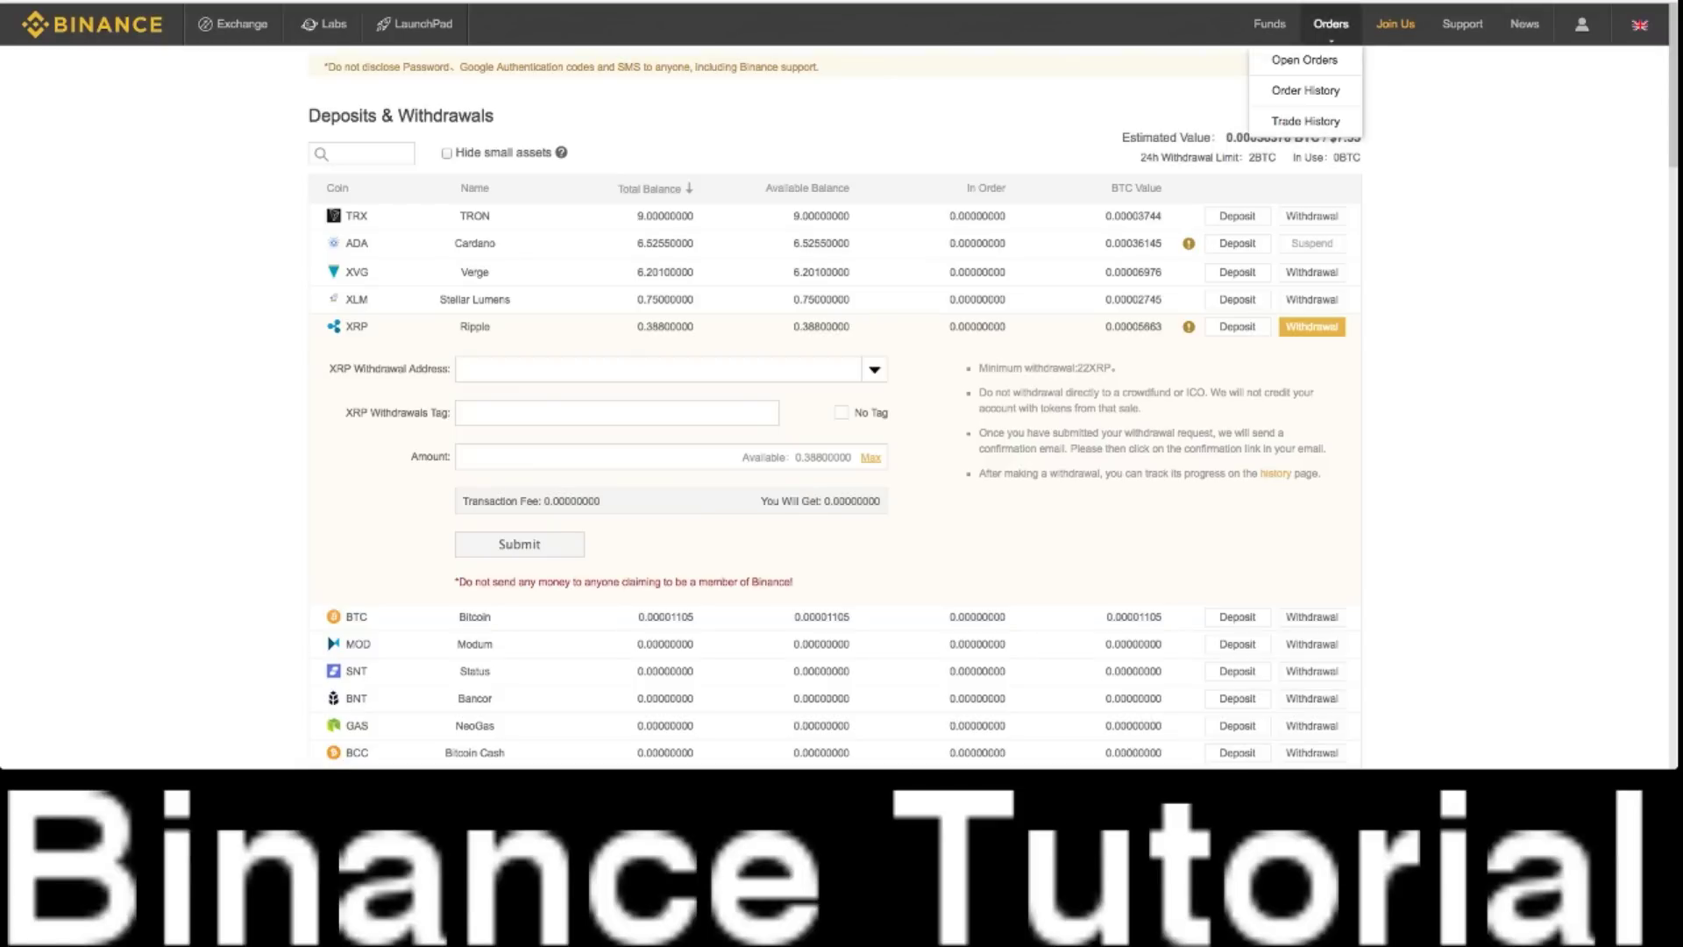
left_click(1305, 60)
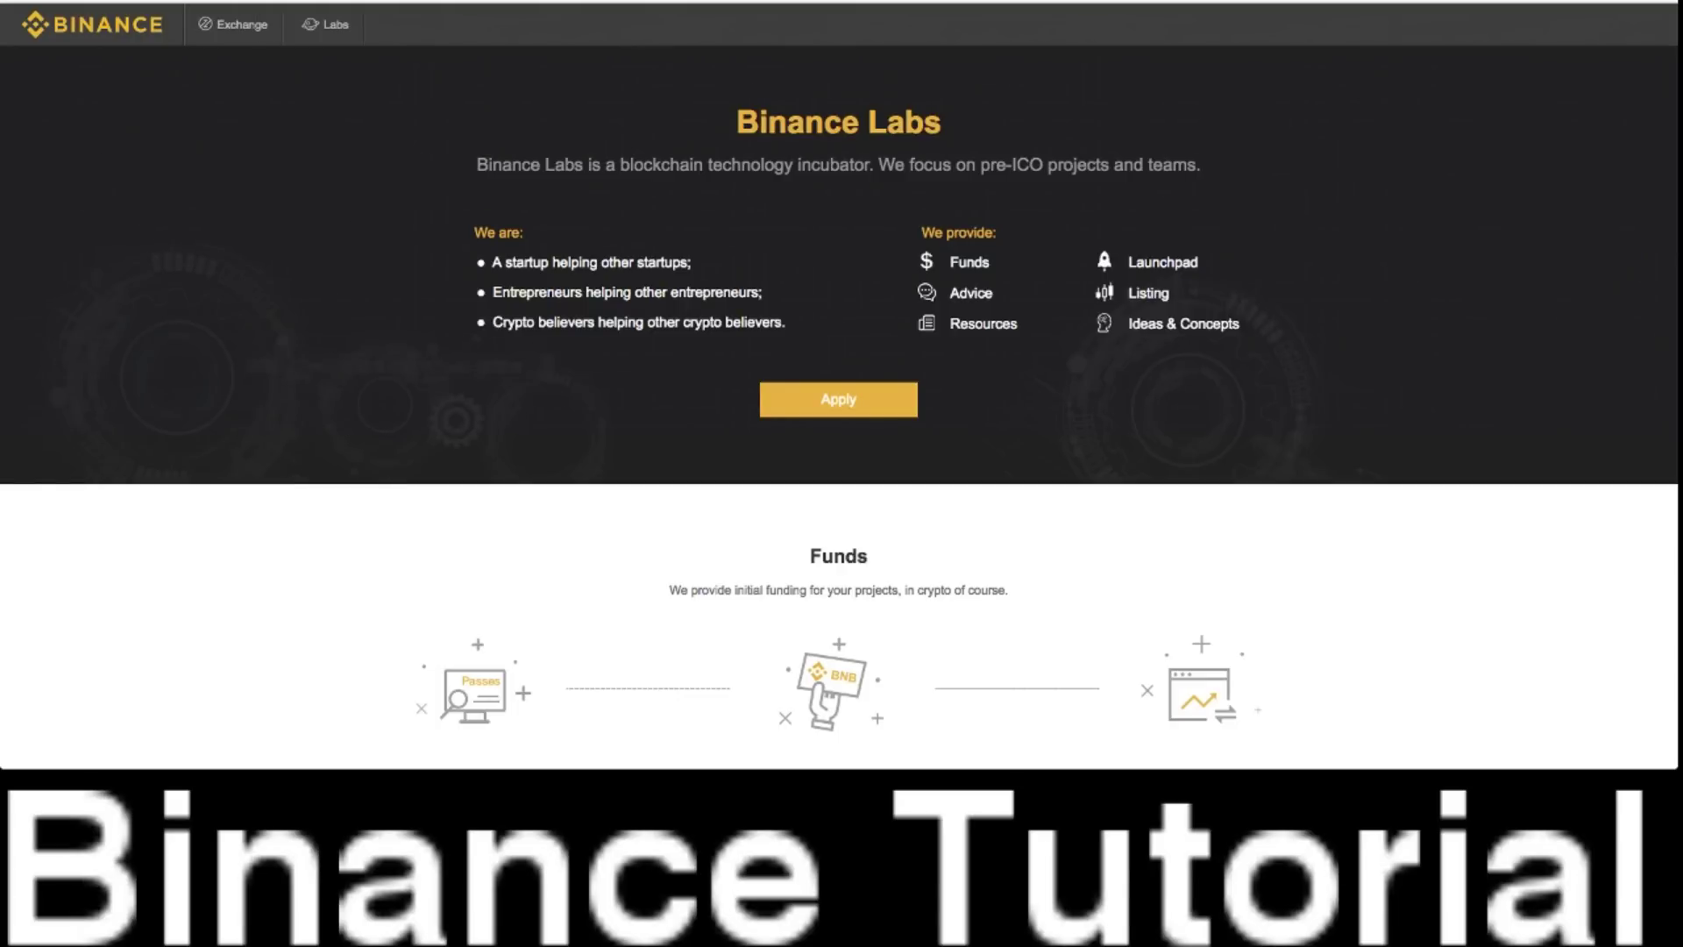
Step: Look through the Binance Labs page, covering its funds, advisory, resources and Launchpad sections
scroll(838, 386, "down", 5)
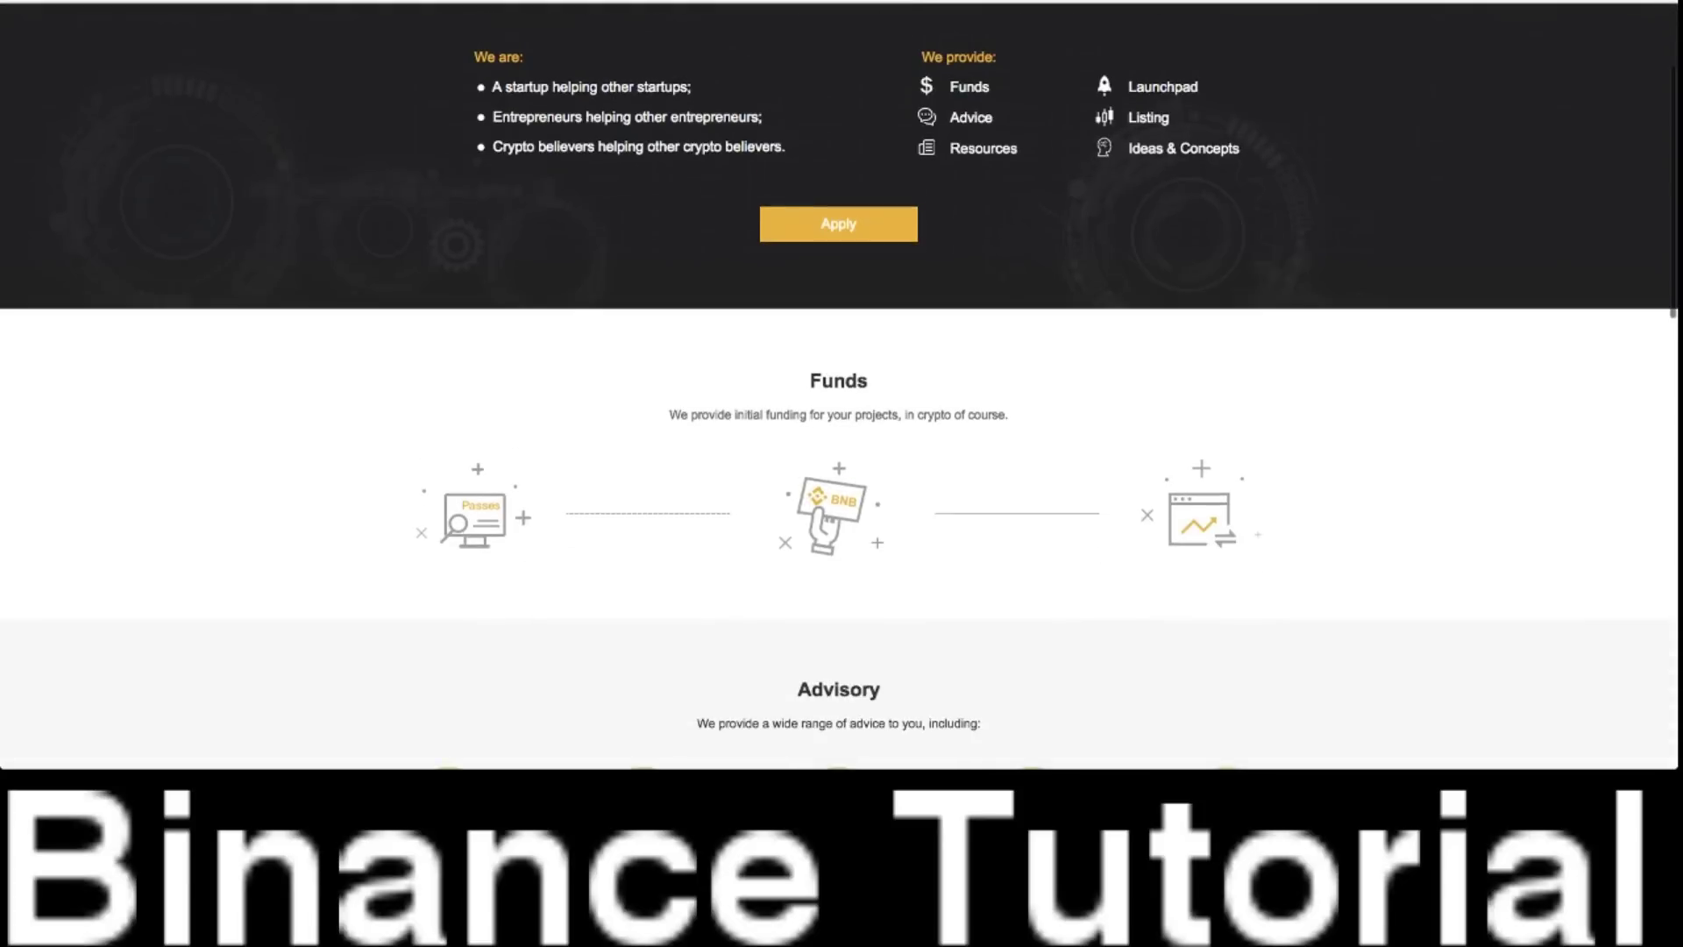
scroll(839, 386, "down", 10)
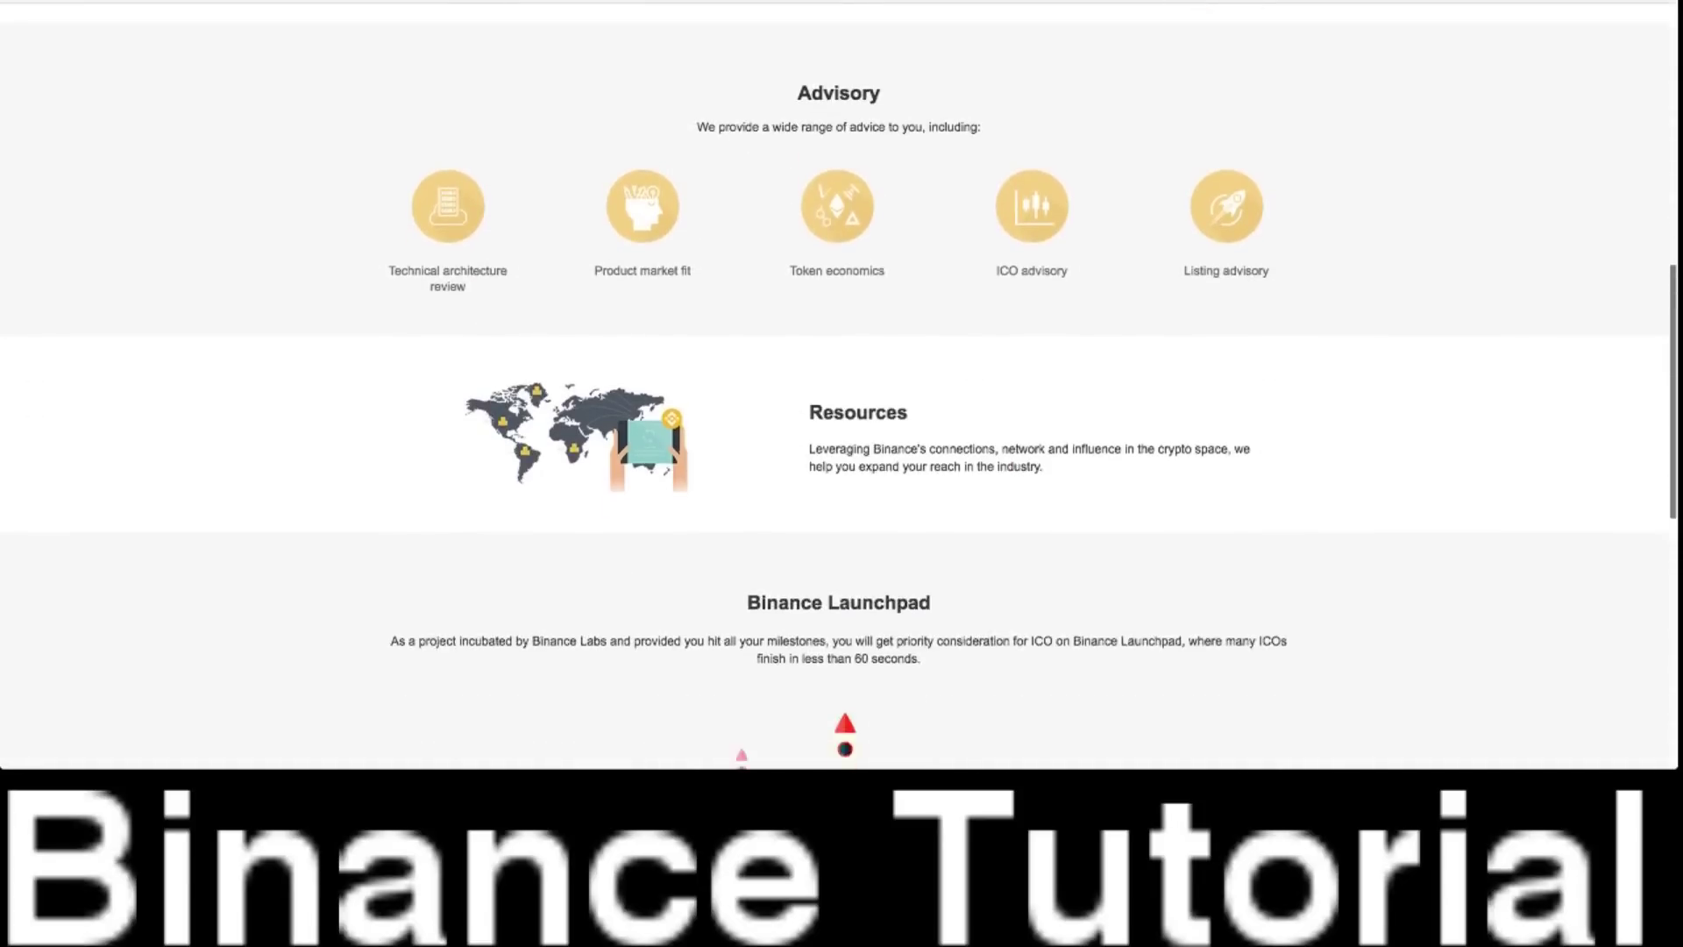
scroll(839, 385, "down", 2)
scroll(839, 386, "up", 2)
scroll(838, 385, "up", 10)
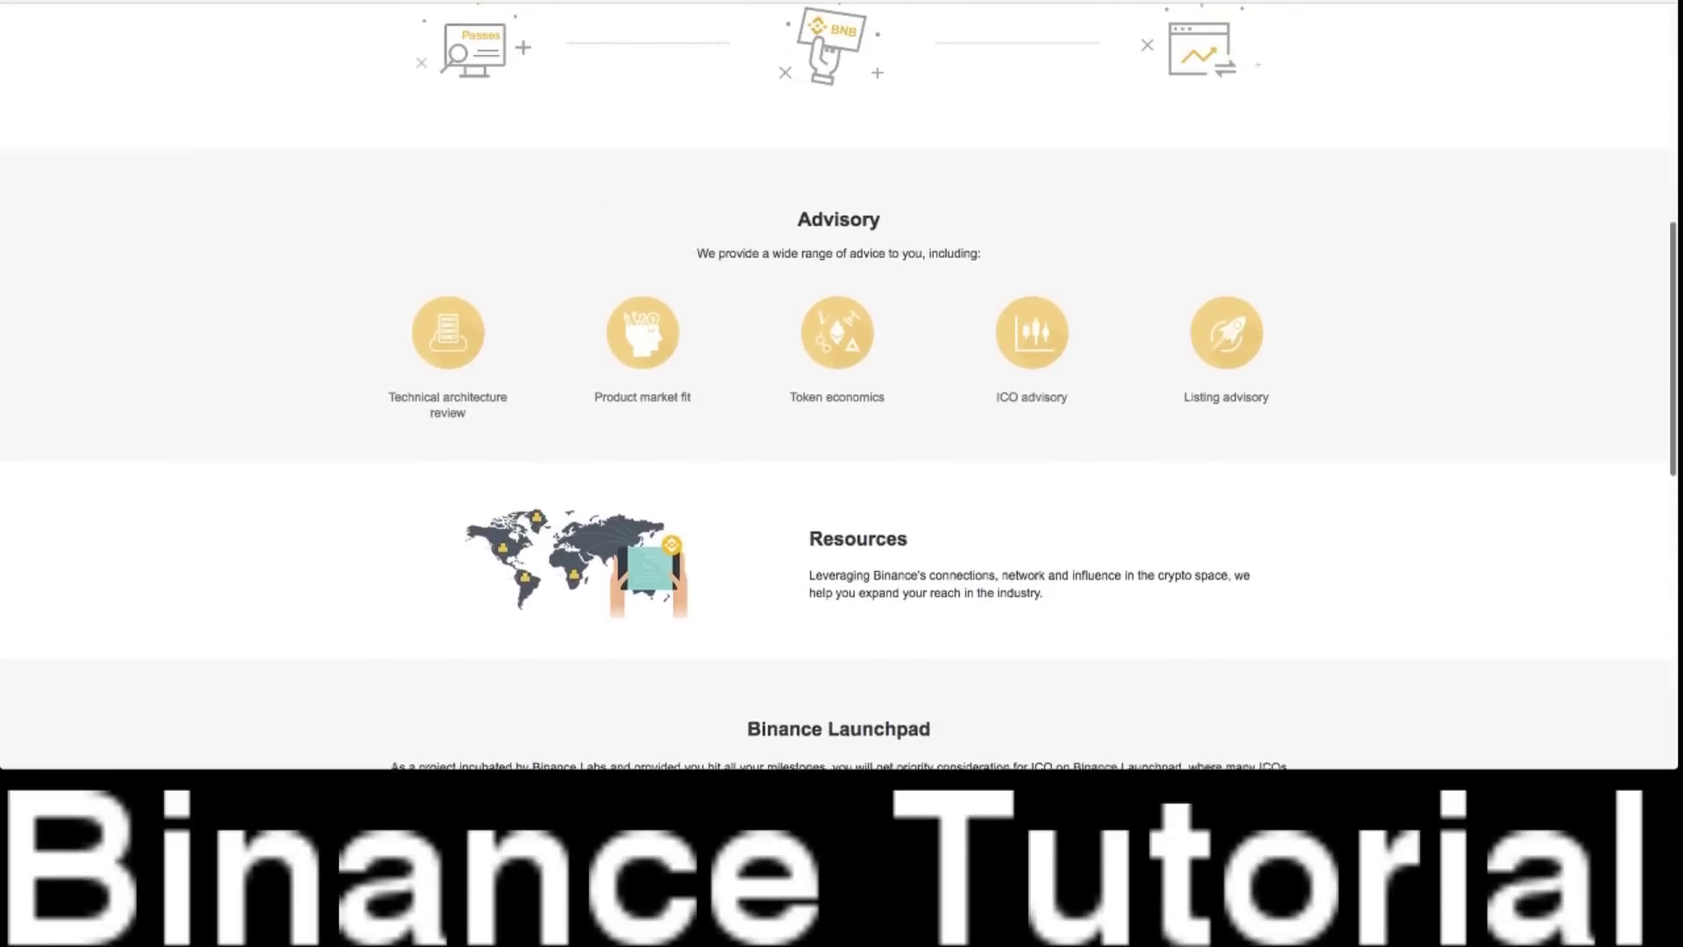
scroll(839, 386, "up", 5)
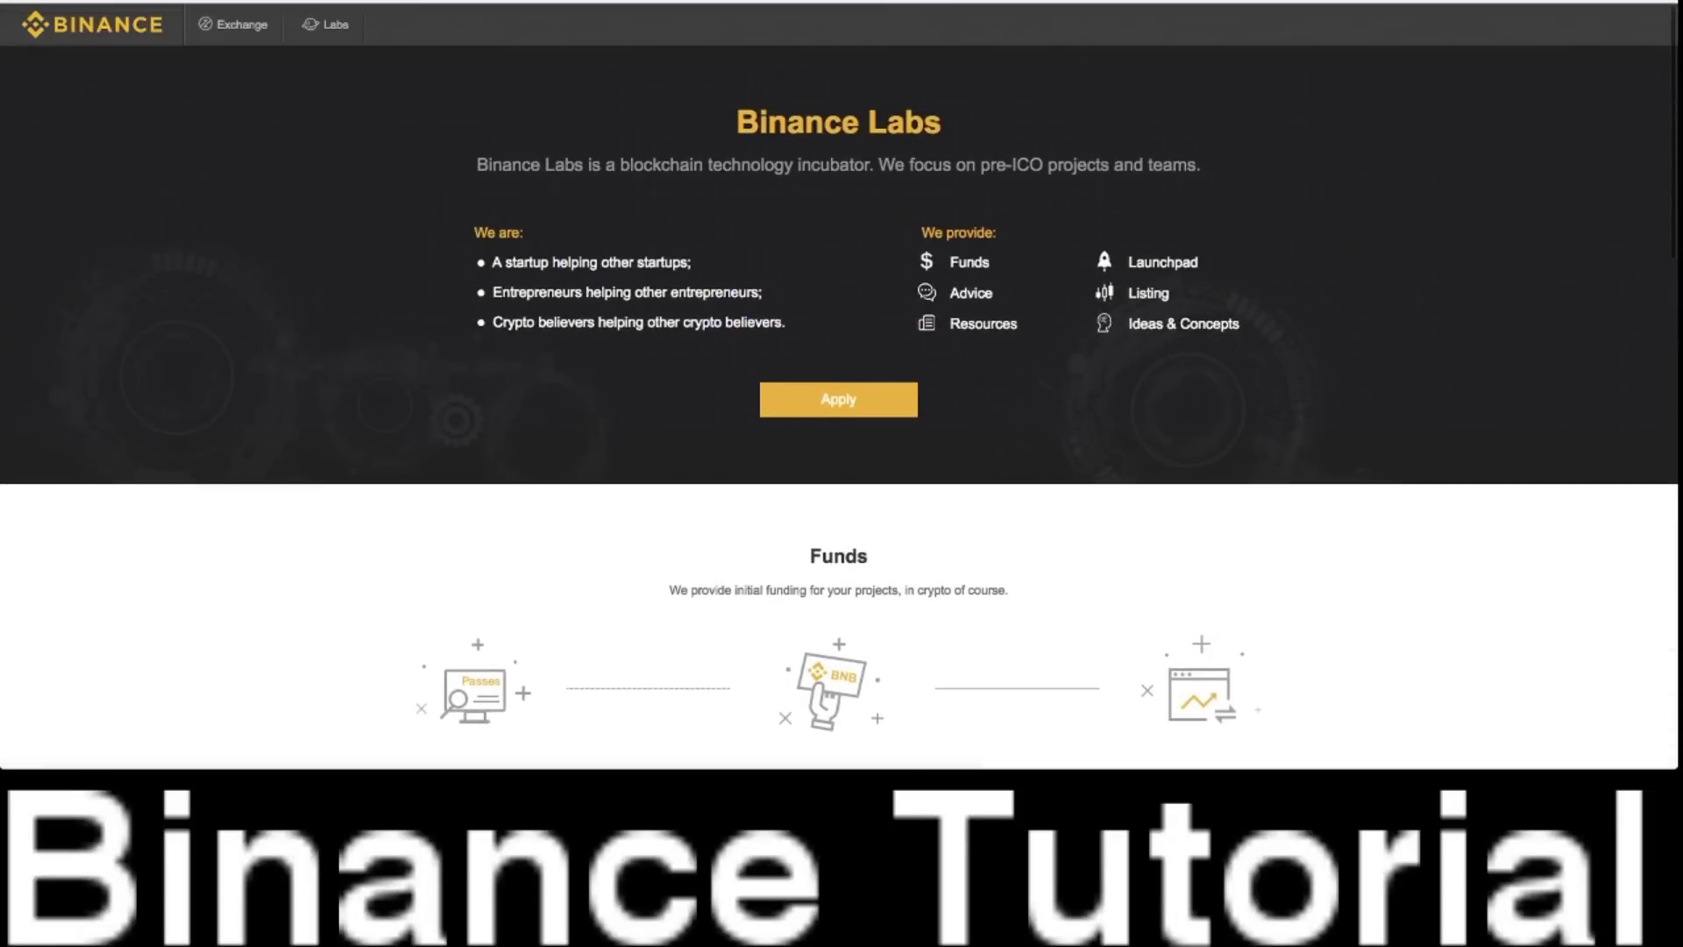
Step: Return to the exchange, open its Advanced trading view and switch the pair to XRP/ETH
left_click(233, 23)
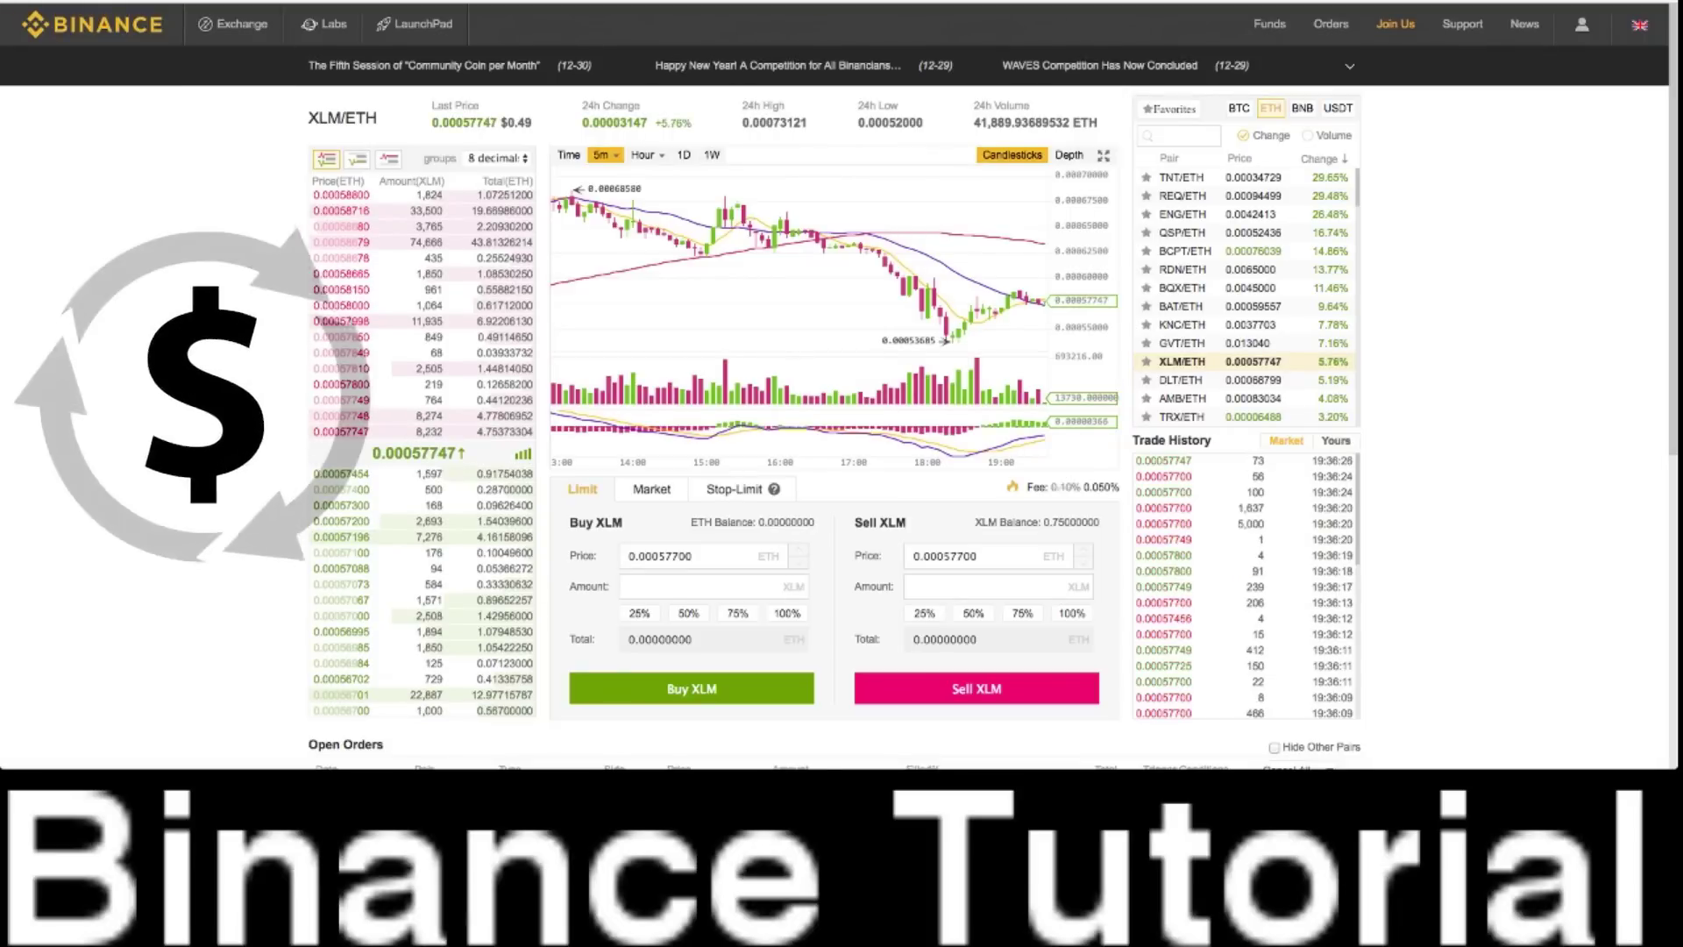
mouse_move(233, 25)
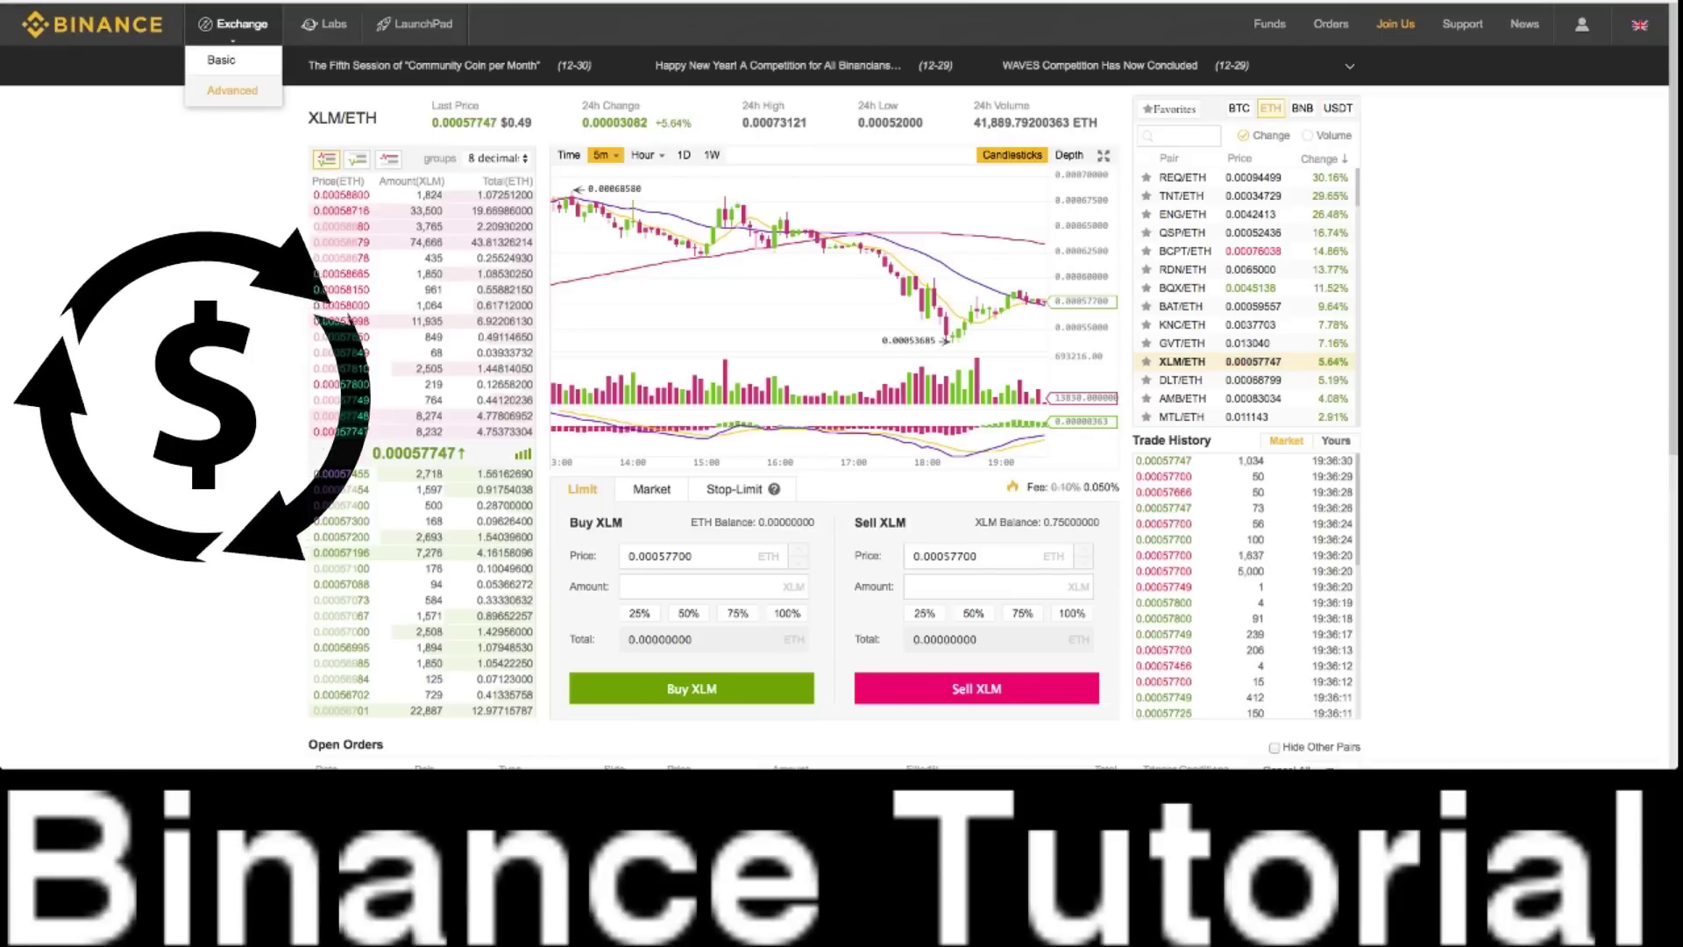
left_click(221, 59)
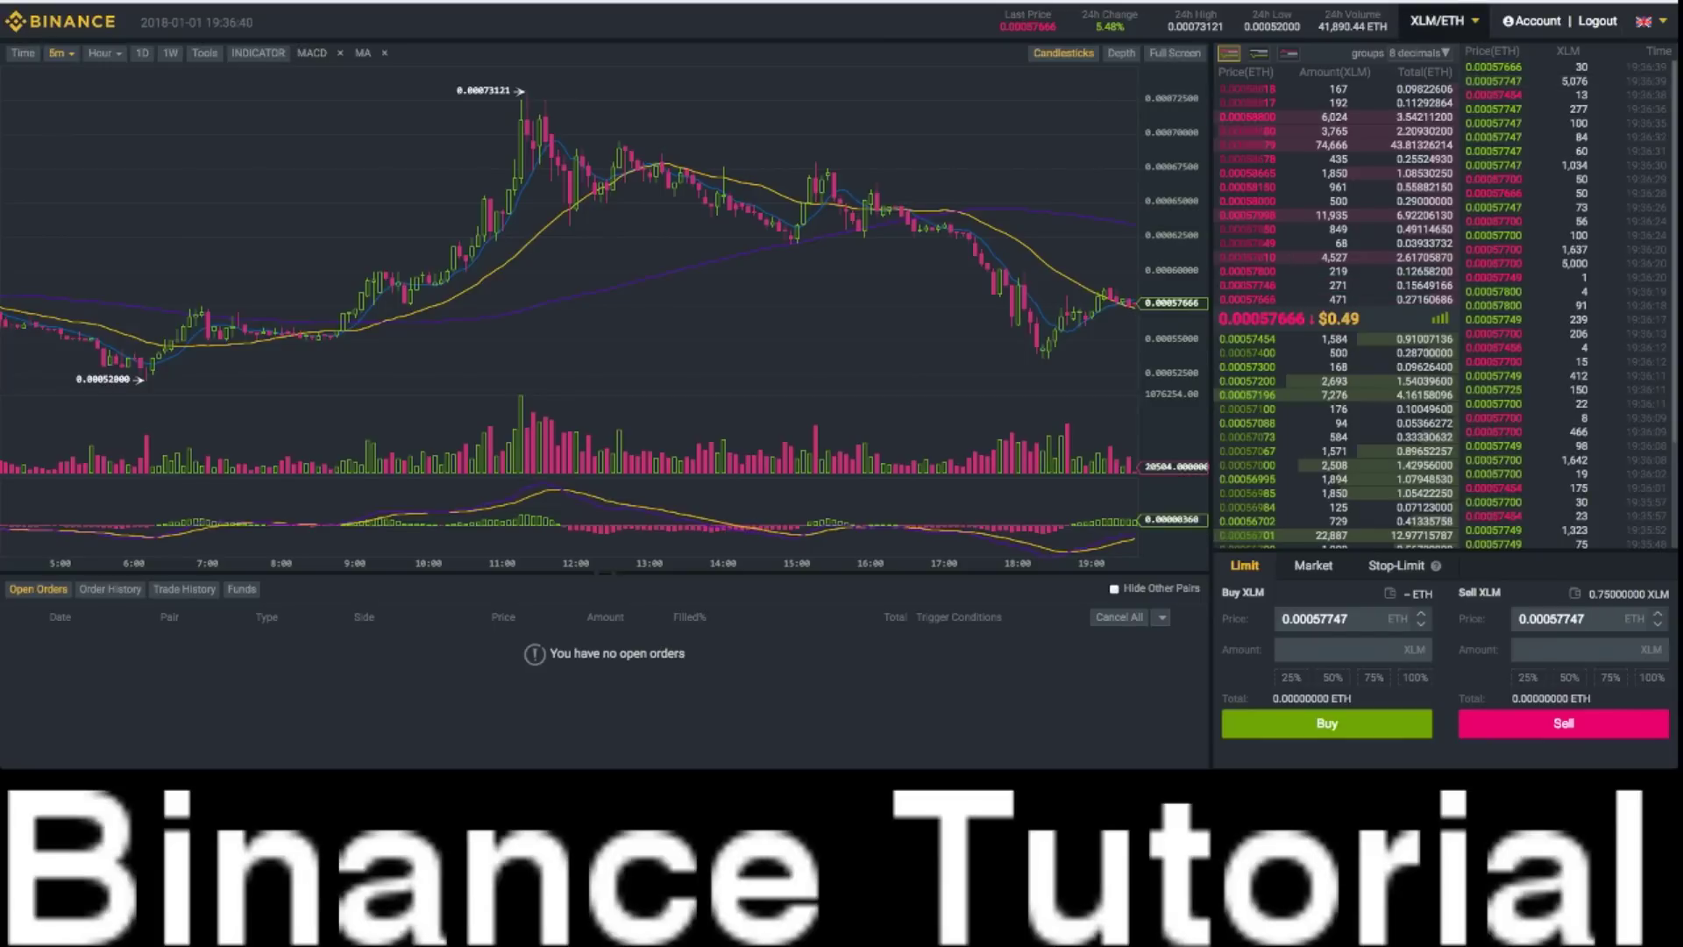
mouse_move(1444, 21)
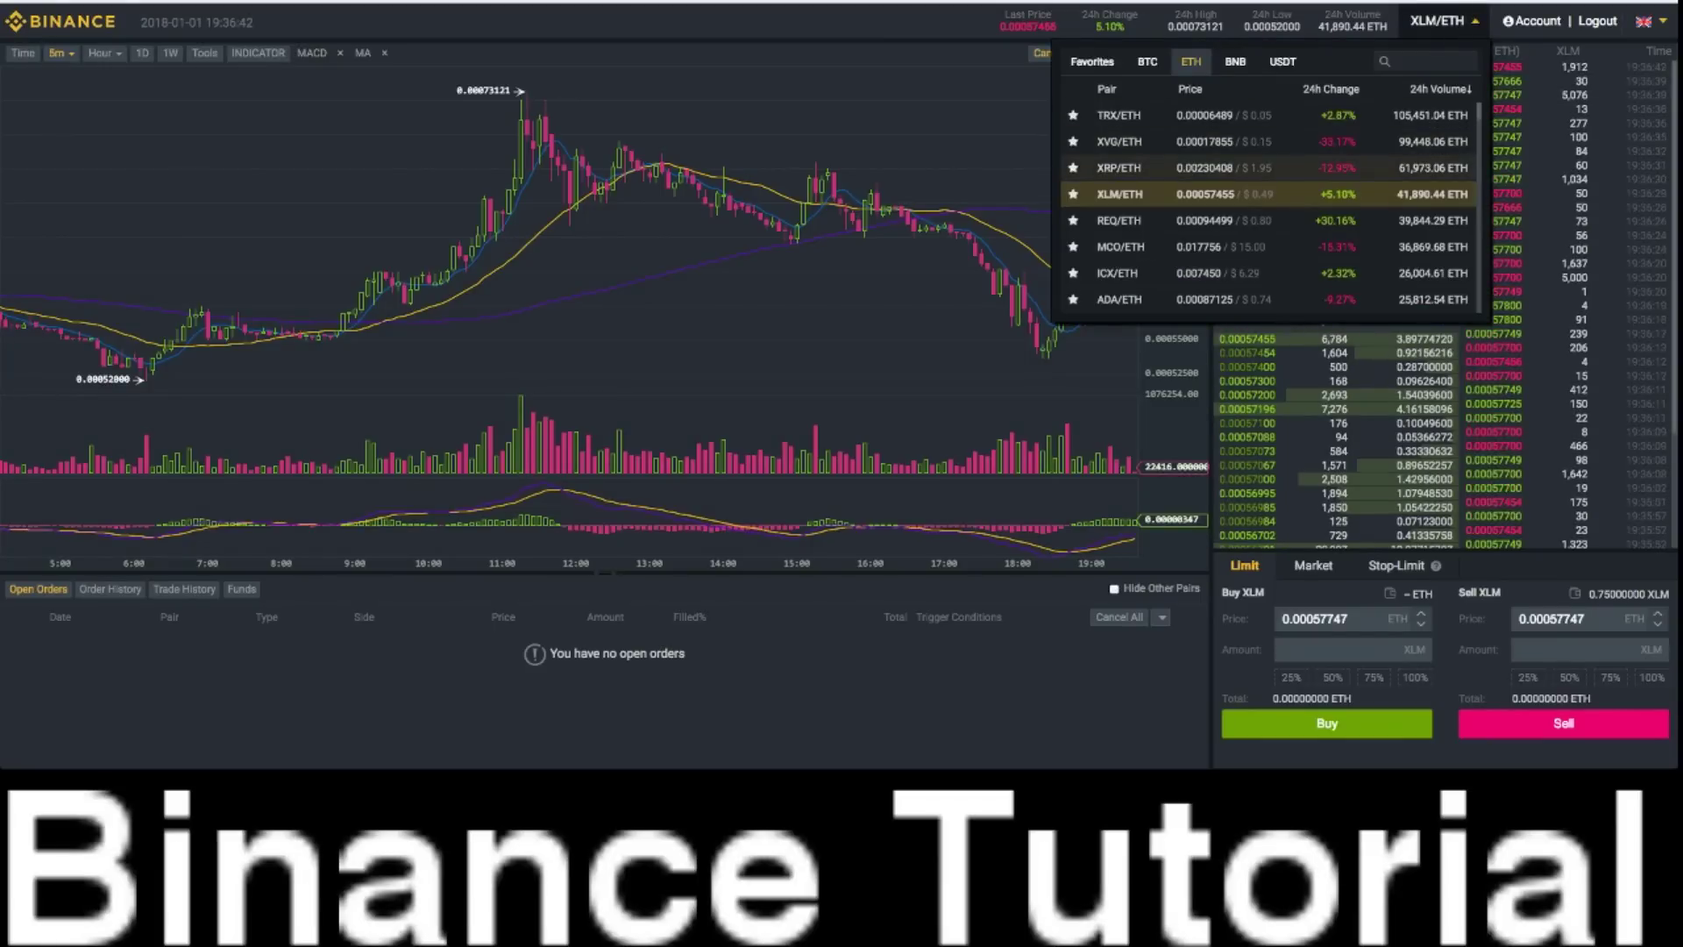
left_click(1118, 167)
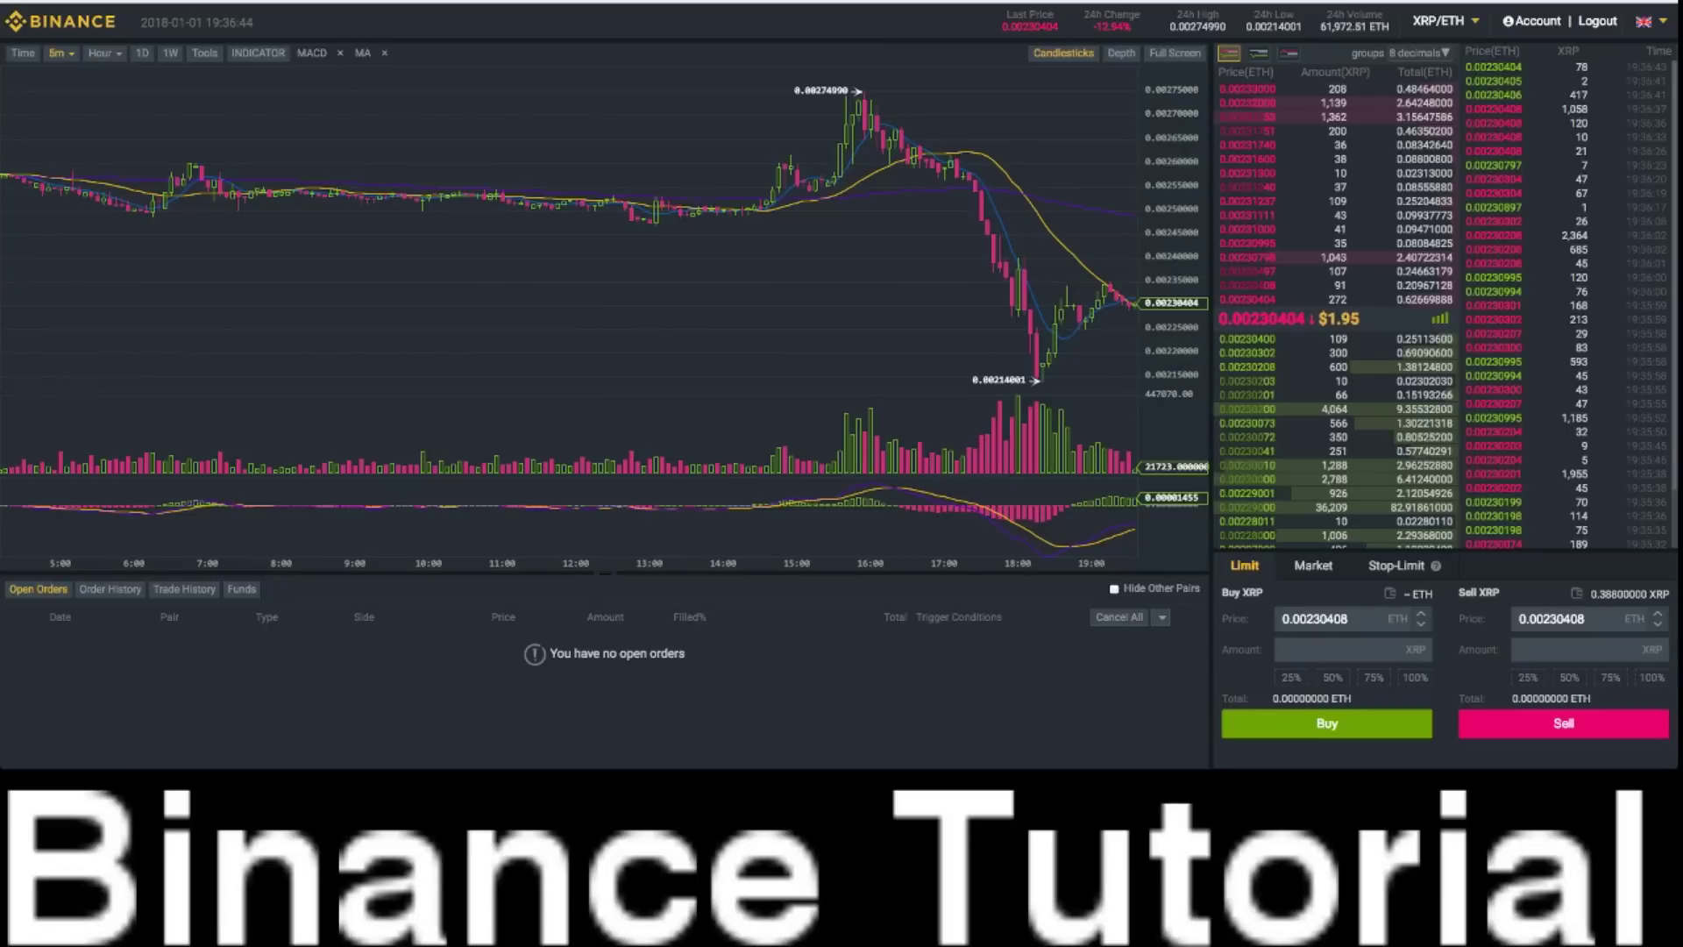